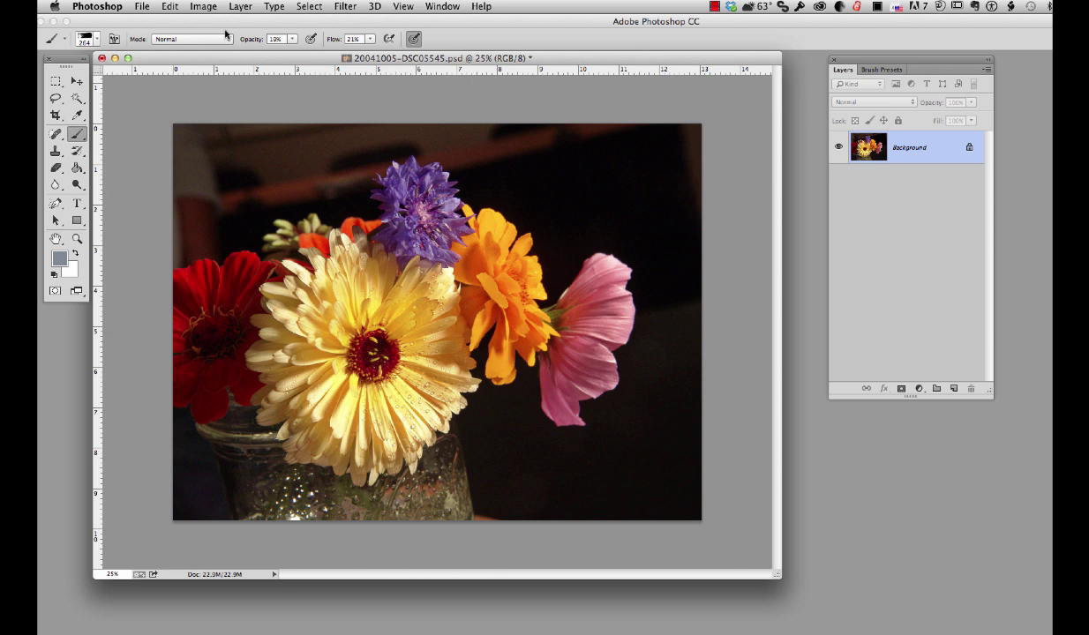
Step: Enlarge the canvas by a relative 2 inches in width and height with a white extension
left_click(203, 7)
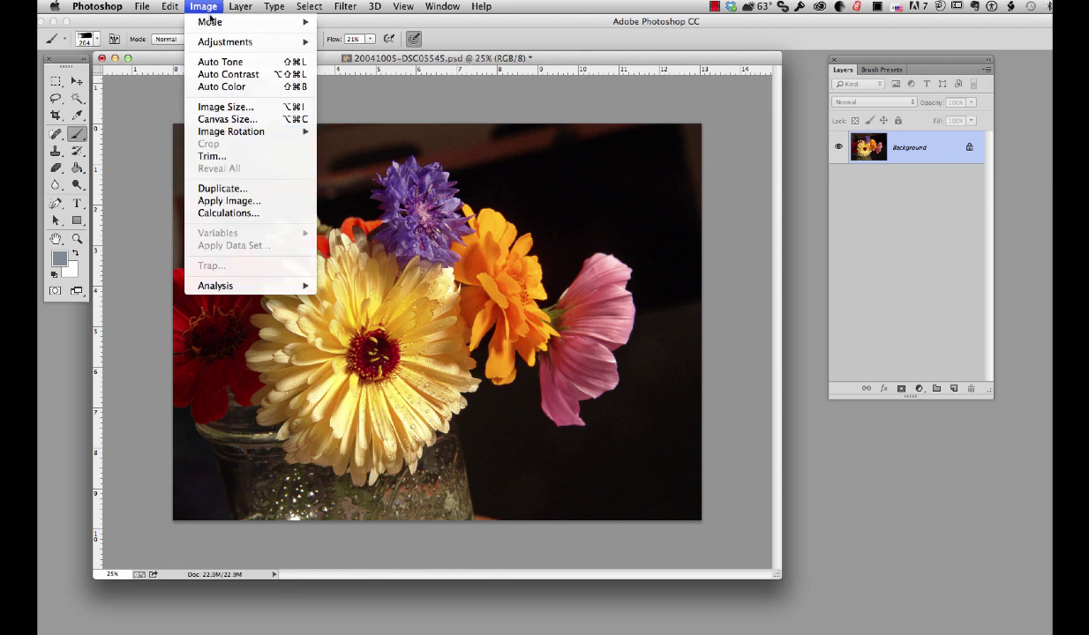
left_click(228, 119)
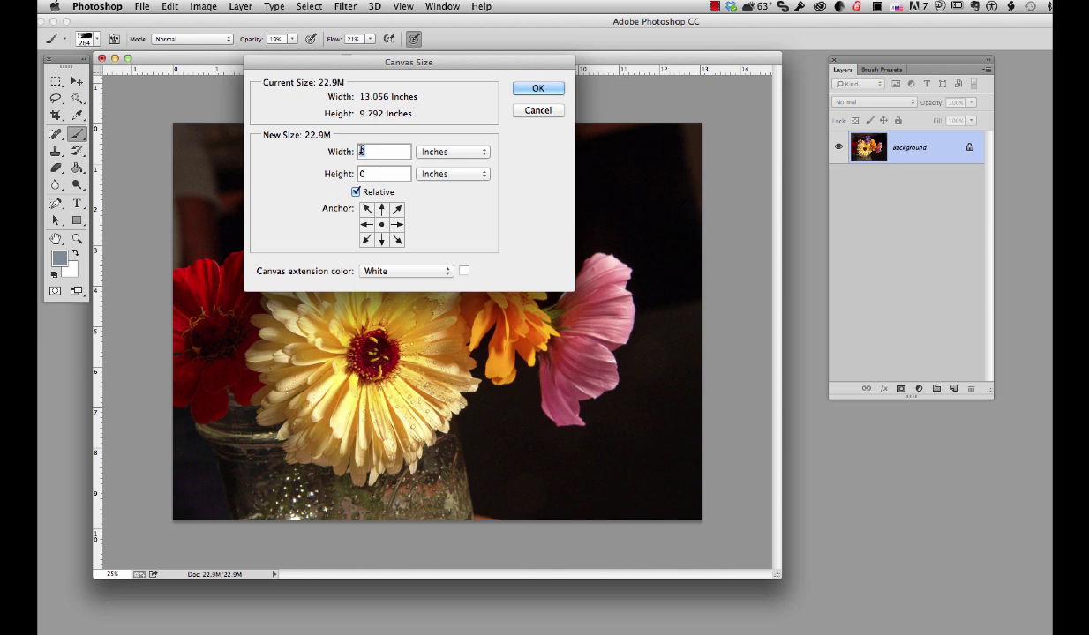
type("2")
key("Tab")
type("2")
left_click(537, 89)
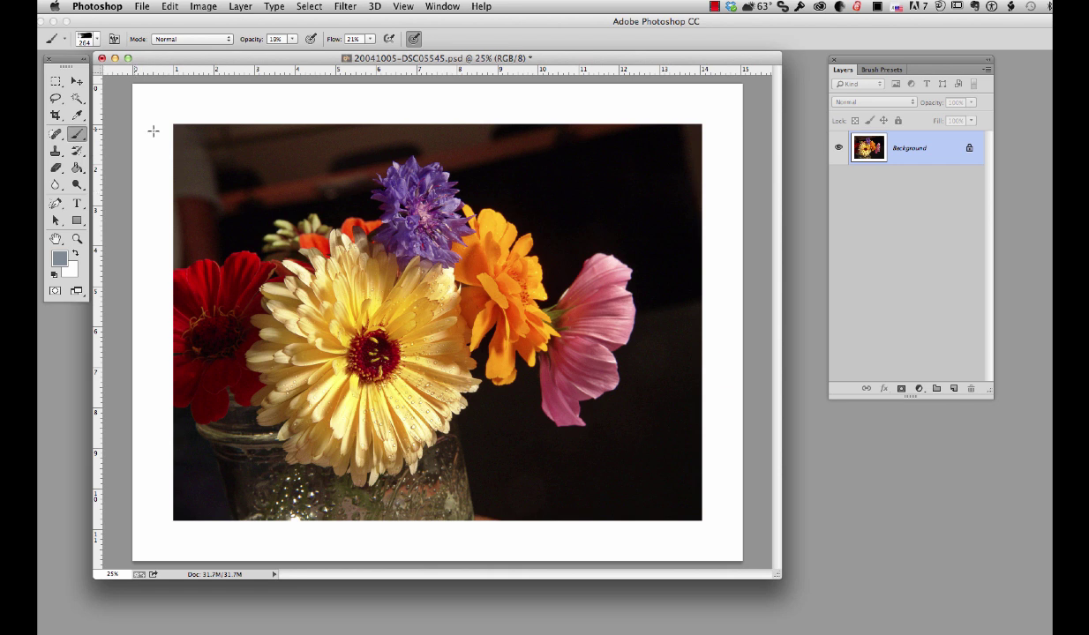
Step: With the Mixer Brush on a new Layer 1, smear the photo's edges into a ragged border
left_click(79, 136)
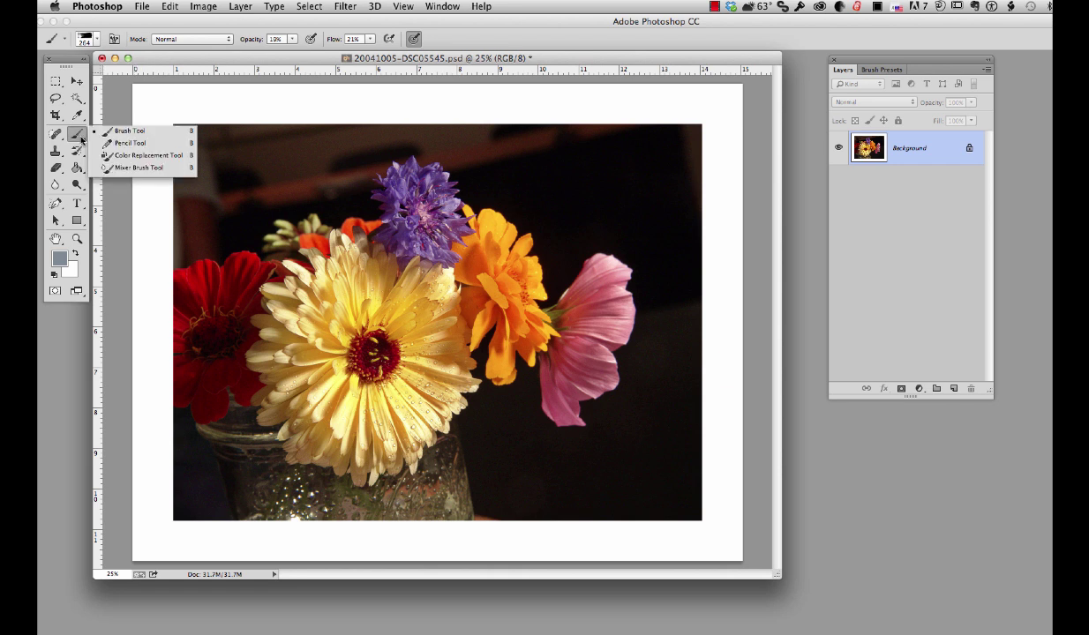
left_click(132, 168)
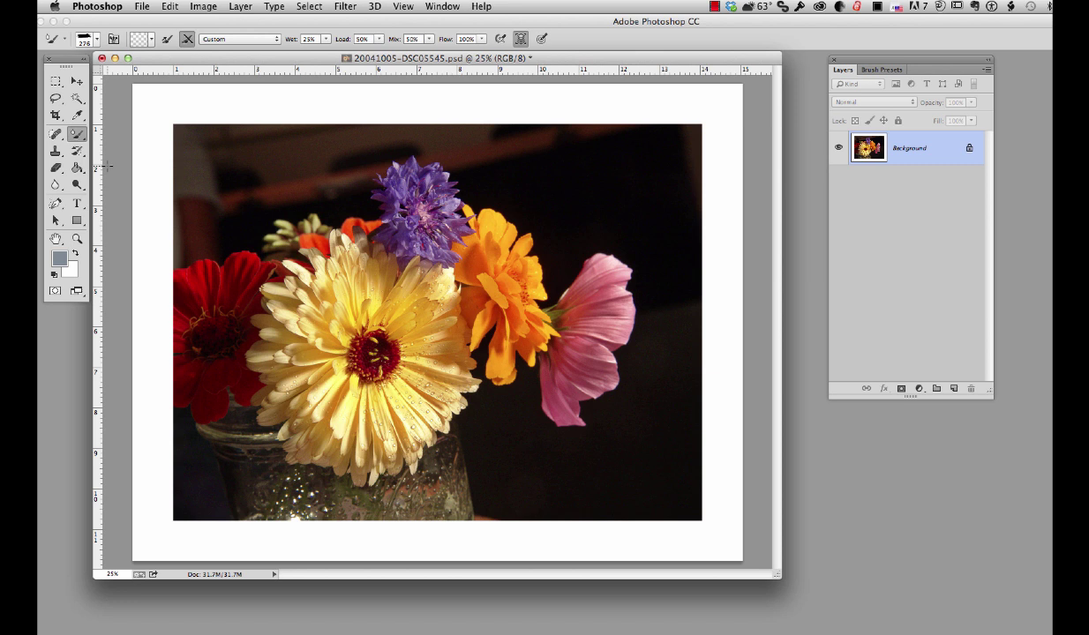
left_click(954, 388)
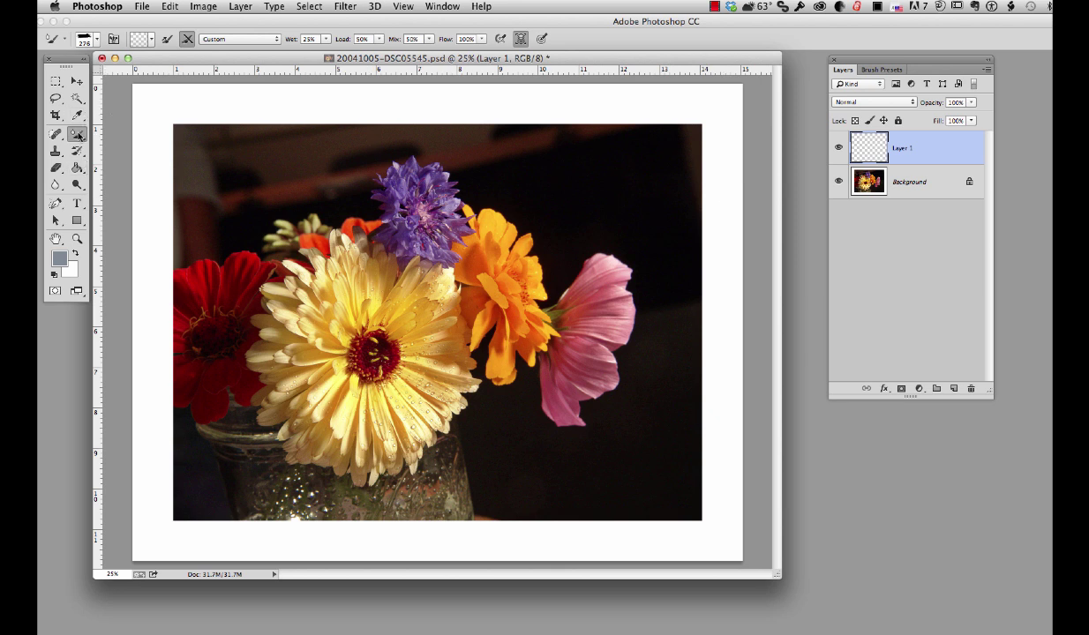
mouse_move(170, 121)
left_mouse_down()
mouse_move(691, 127)
mouse_move(709, 344)
mouse_move(694, 529)
mouse_move(442, 528)
mouse_move(304, 496)
mouse_move(244, 518)
mouse_move(168, 504)
mouse_move(181, 436)
mouse_move(165, 307)
mouse_move(168, 122)
mouse_move(192, 123)
left_mouse_up()
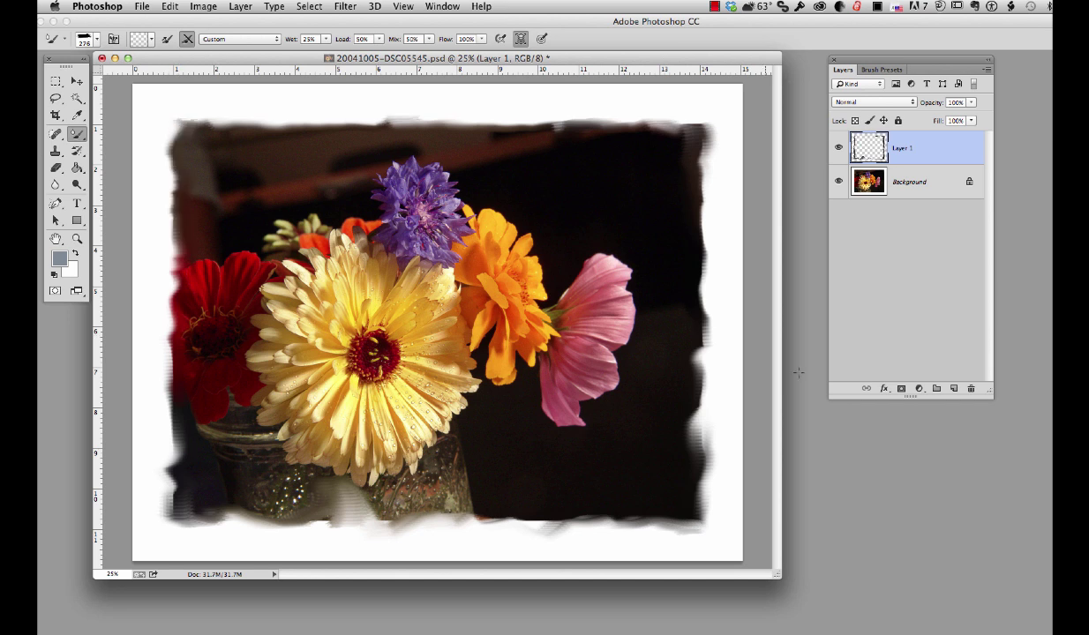
Step: Duplicate the Background layer, undoing an accidental Merge Down of the copy
left_click(839, 148)
left_click(839, 147)
left_click_drag(943, 187, 955, 388)
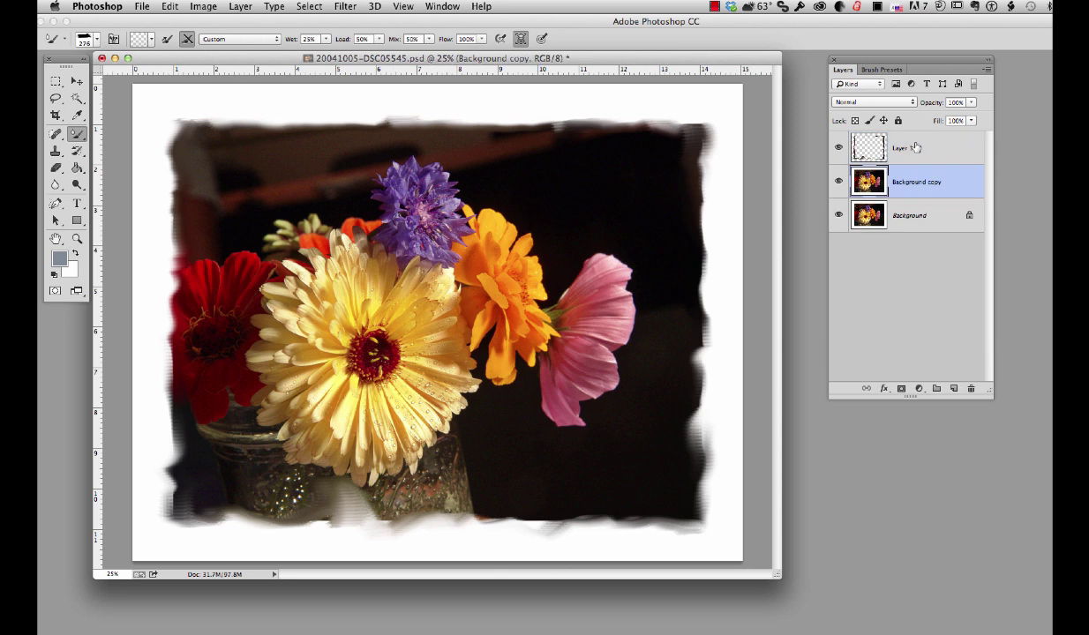
left_click(987, 69)
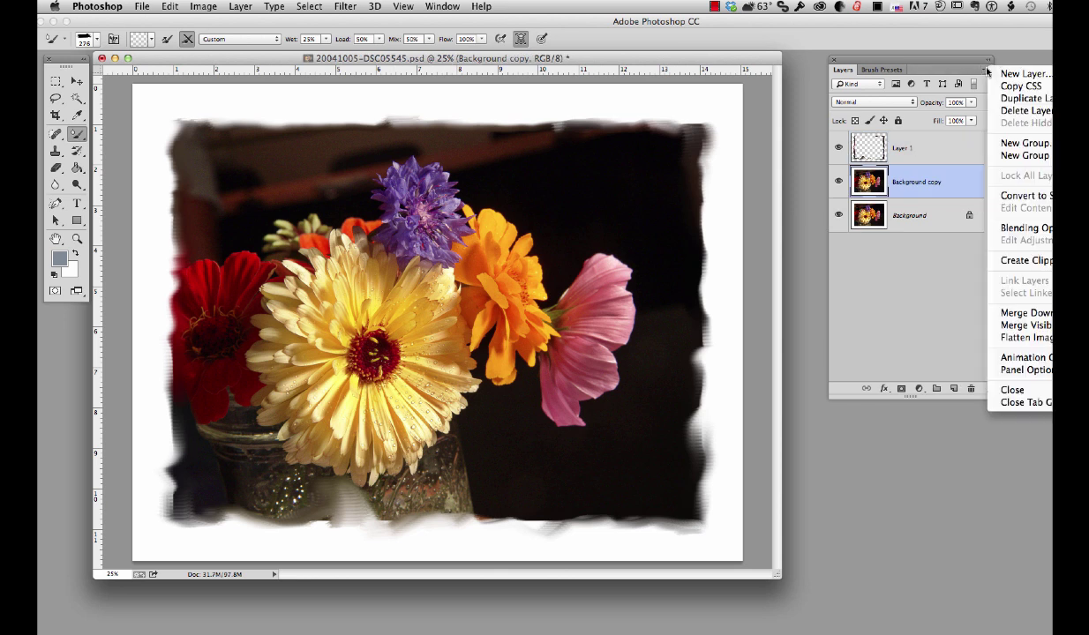
left_click(1023, 313)
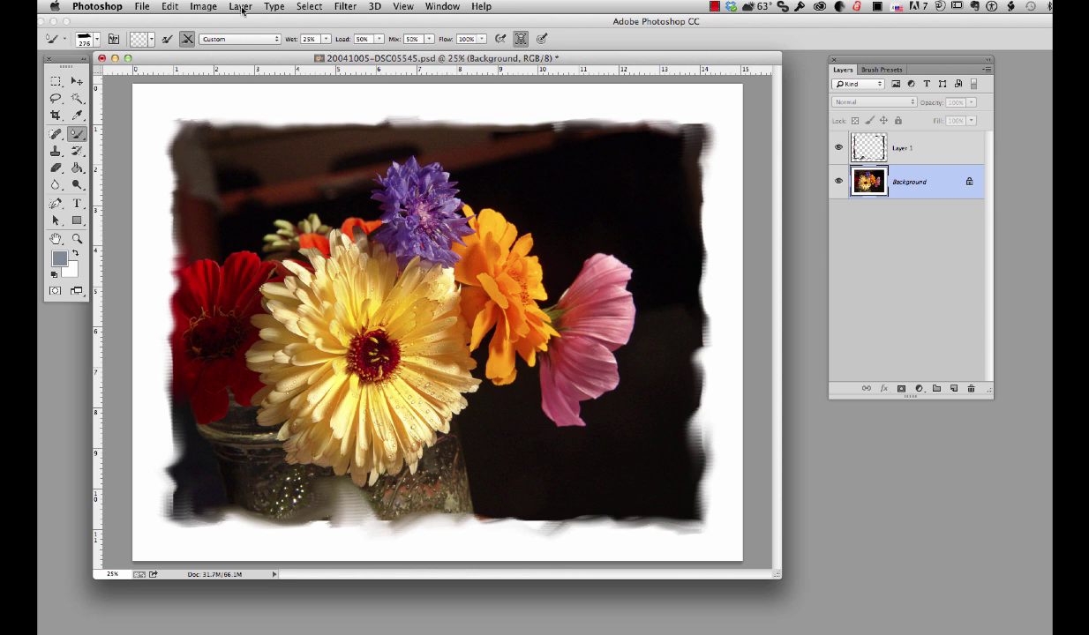
left_click(187, 5)
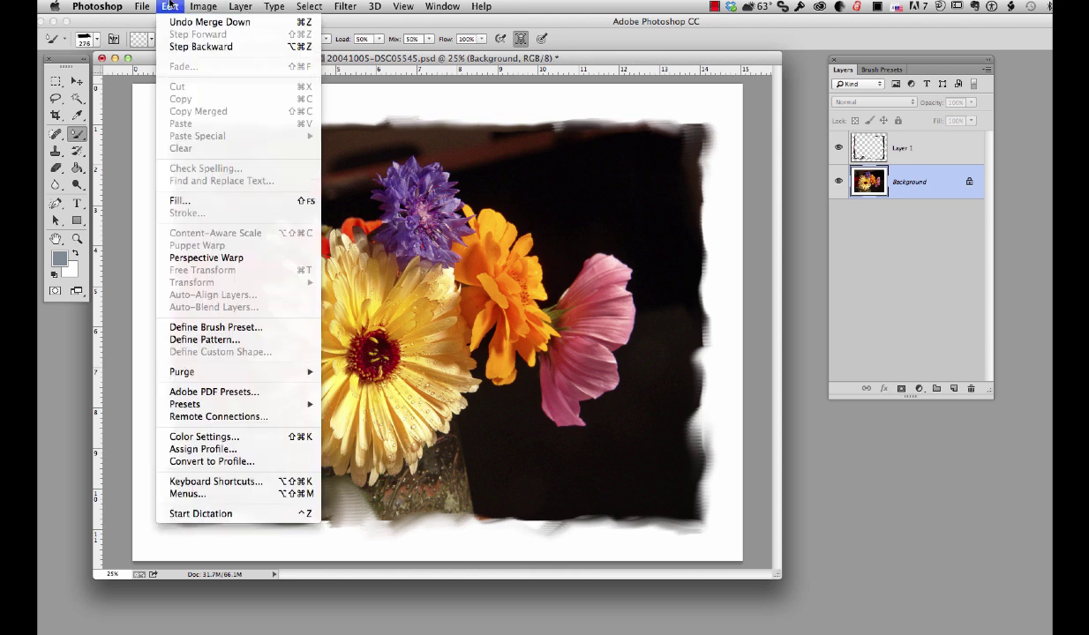
left_click(170, 22)
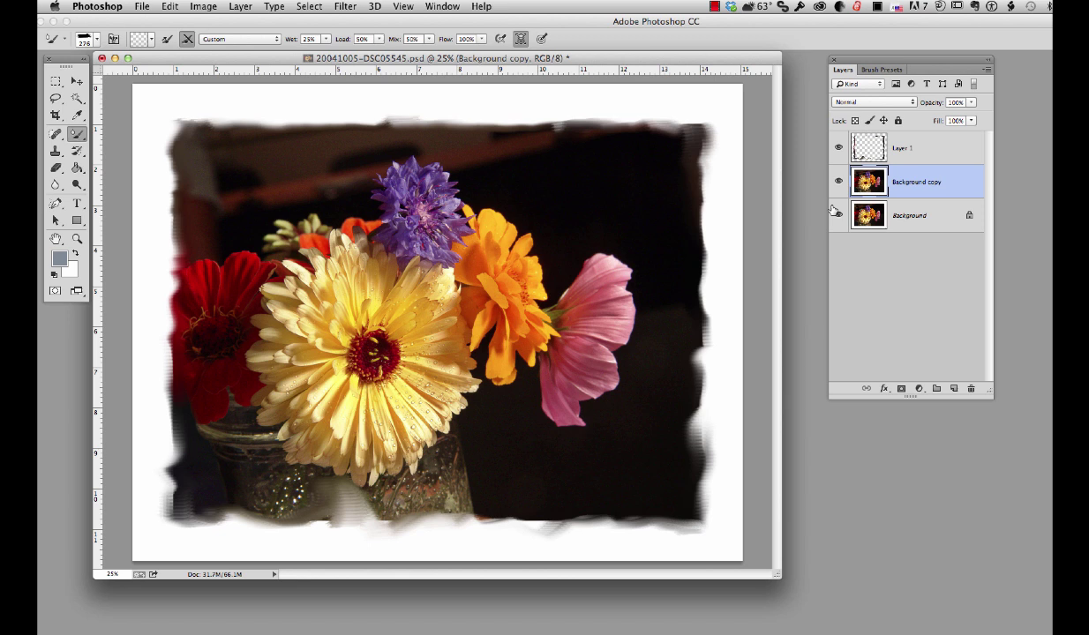
Step: Merge Layer 1 down into Background copy and compare it with the original
left_click(929, 153)
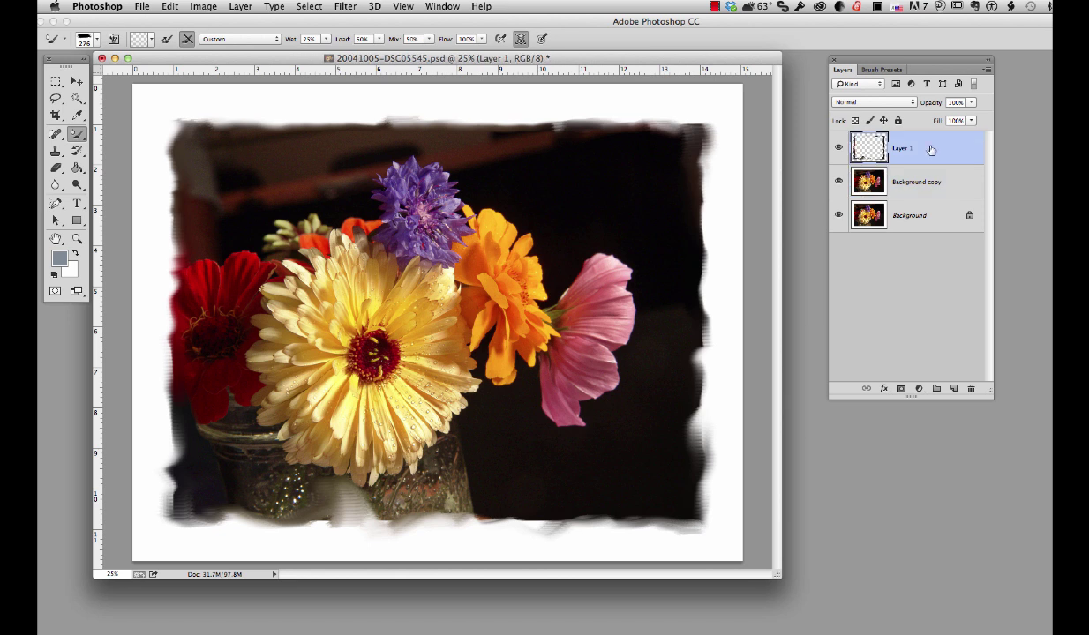
left_click(987, 71)
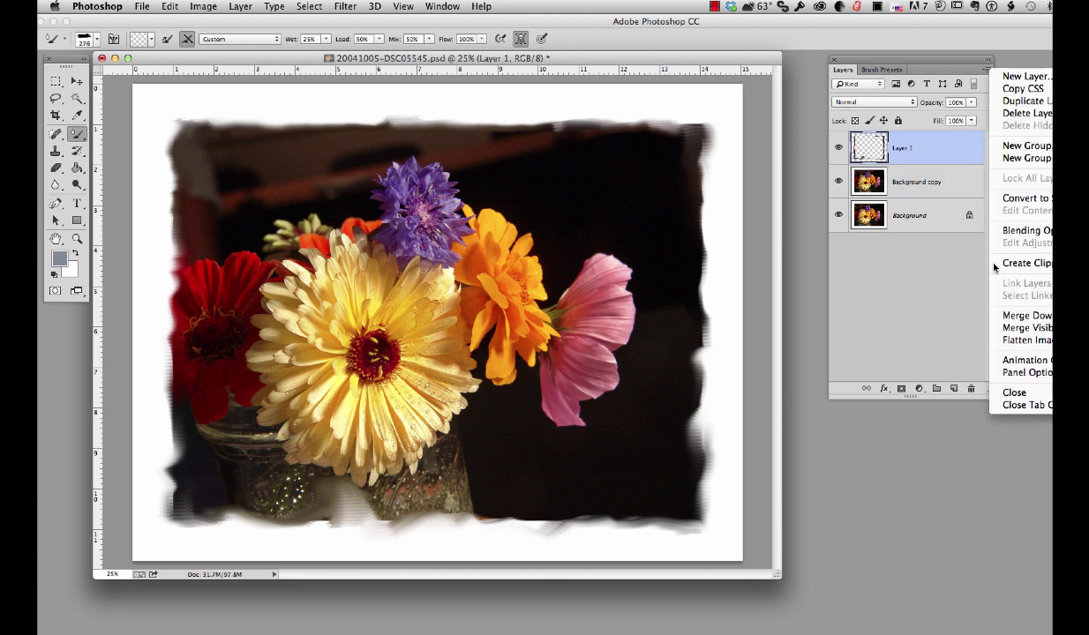
left_click(999, 316)
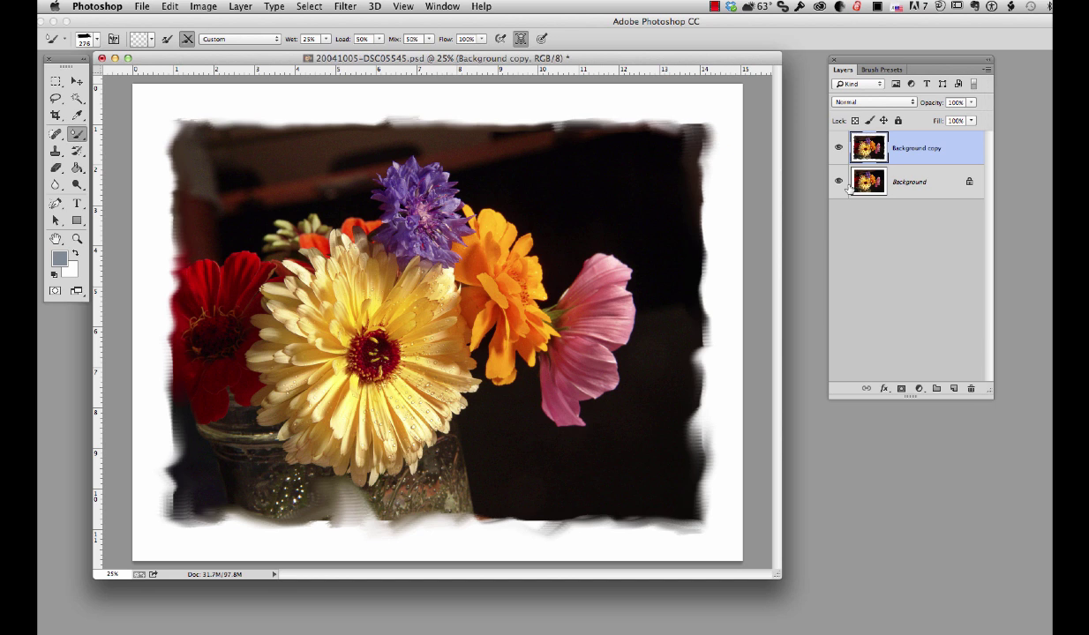
left_click(837, 151)
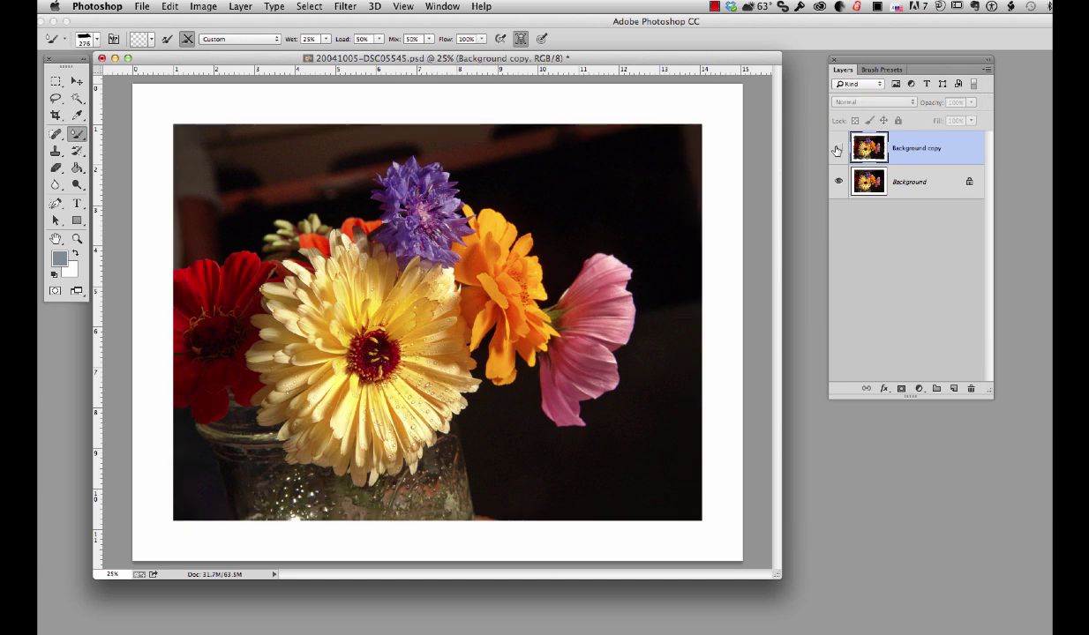
left_click(837, 150)
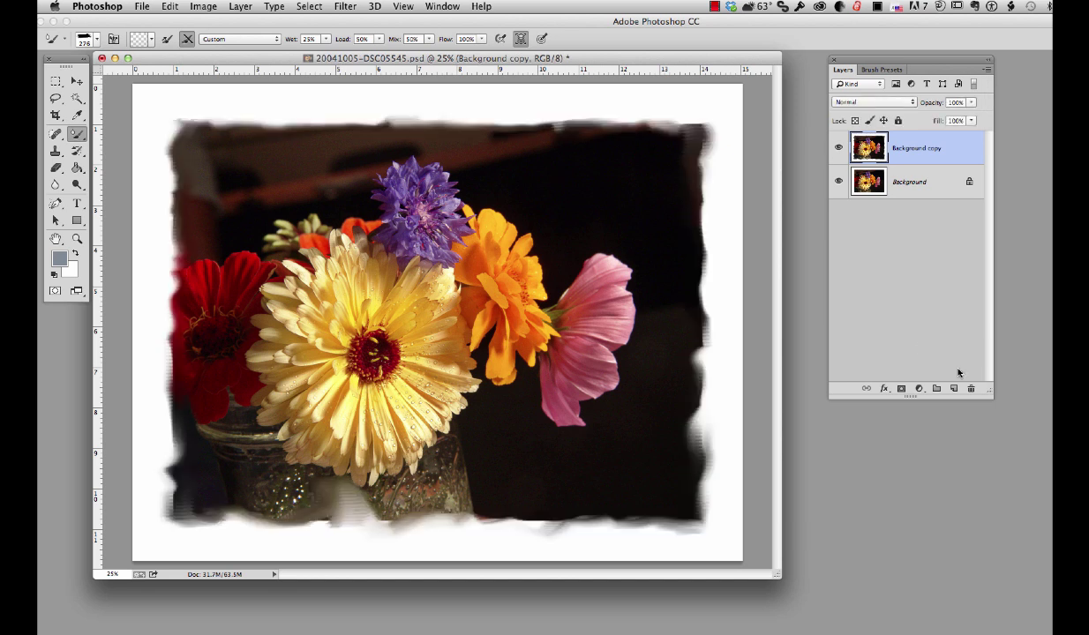
Step: Launch Filter > Alien Skin > Snap Art 4 on the Background copy layer
left_click(345, 7)
mouse_move(391, 337)
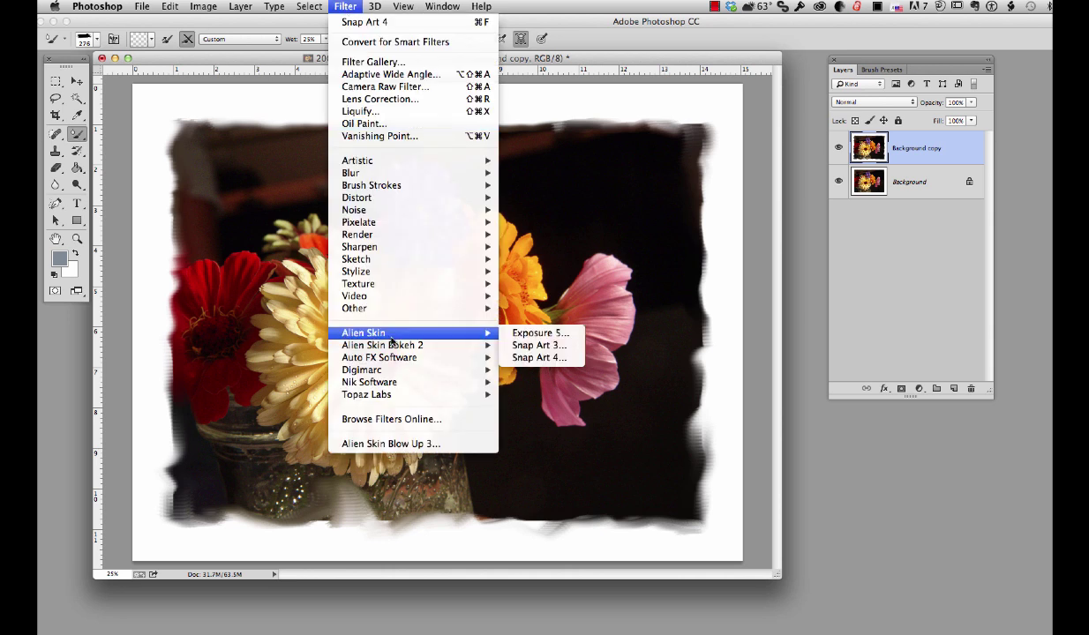
left_click(538, 357)
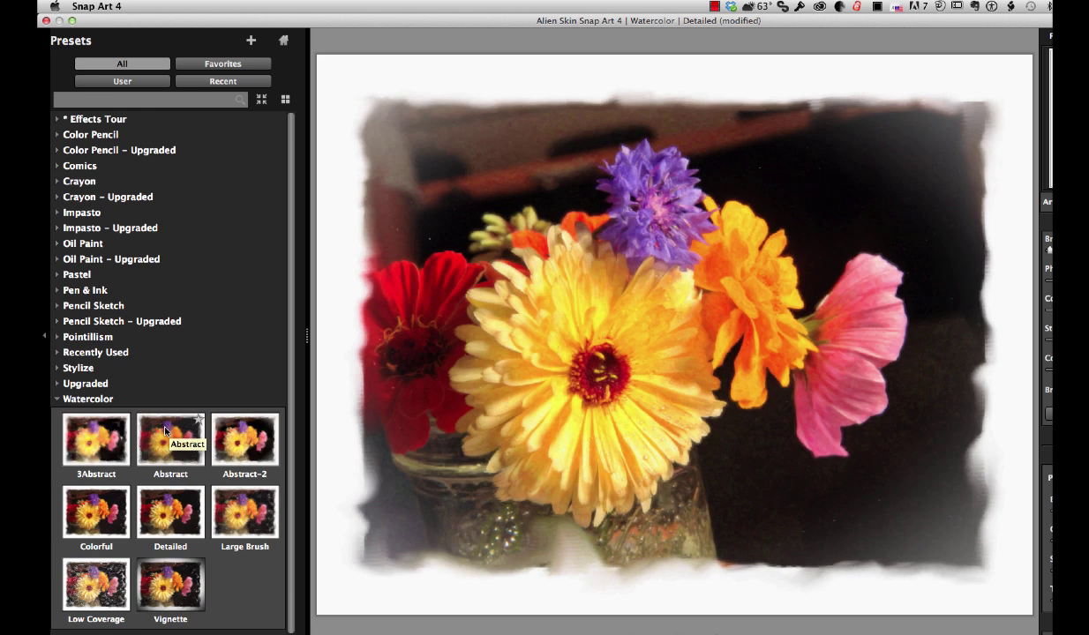
Step: Apply the Watercolor Abstract-2 preset with Brush Size 95 and Photorealism 47
left_click(253, 441)
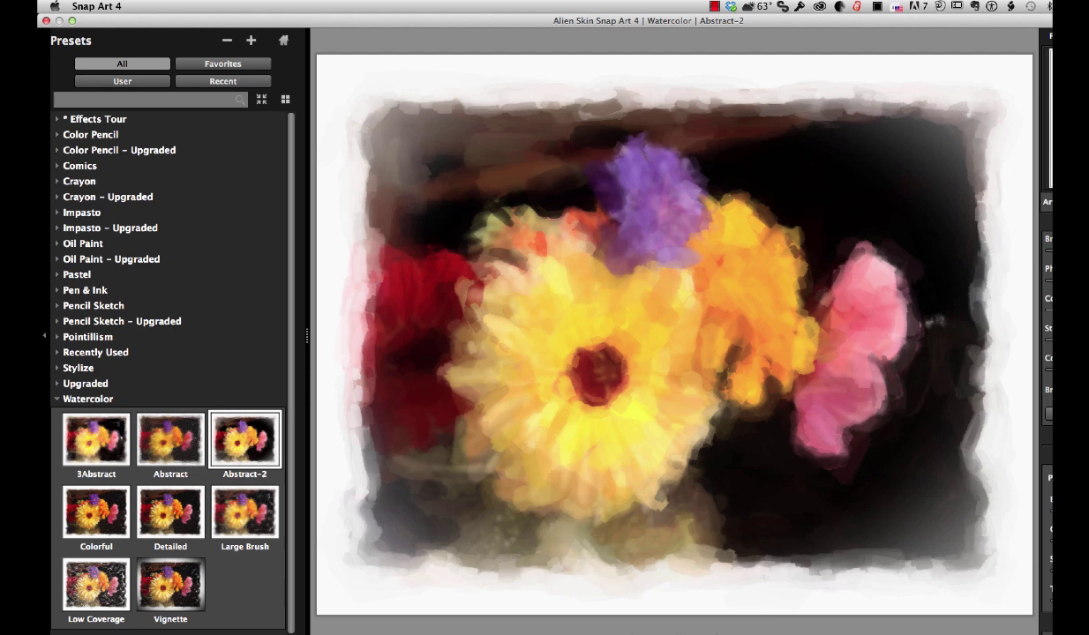
mouse_move(942, 18)
left_mouse_down()
mouse_move(761, 24)
mouse_move(784, 21)
left_mouse_up()
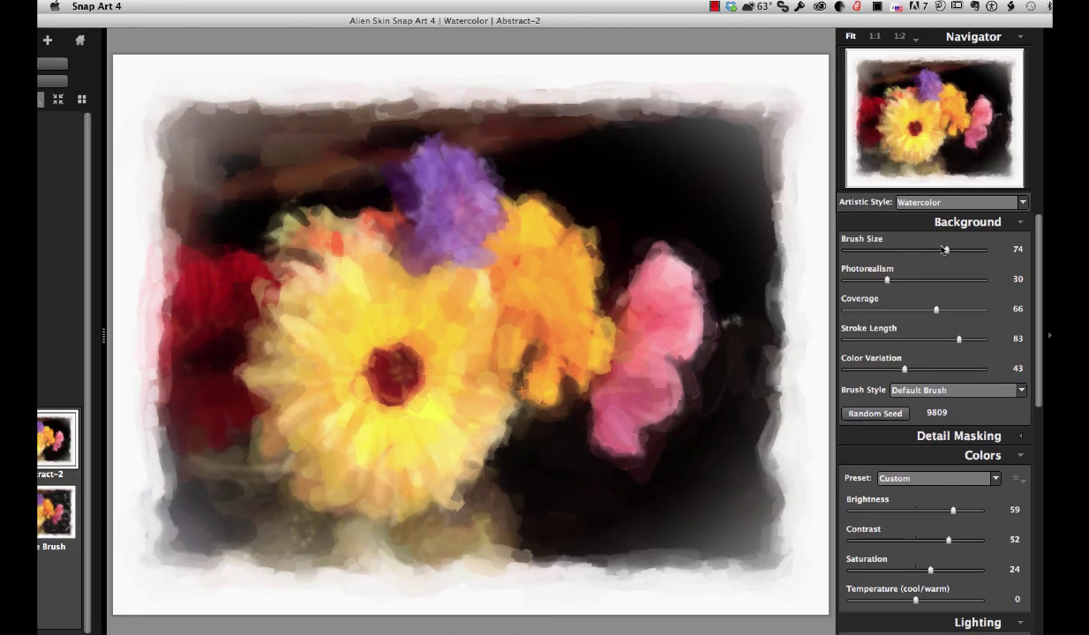
left_click_drag(944, 250, 973, 254)
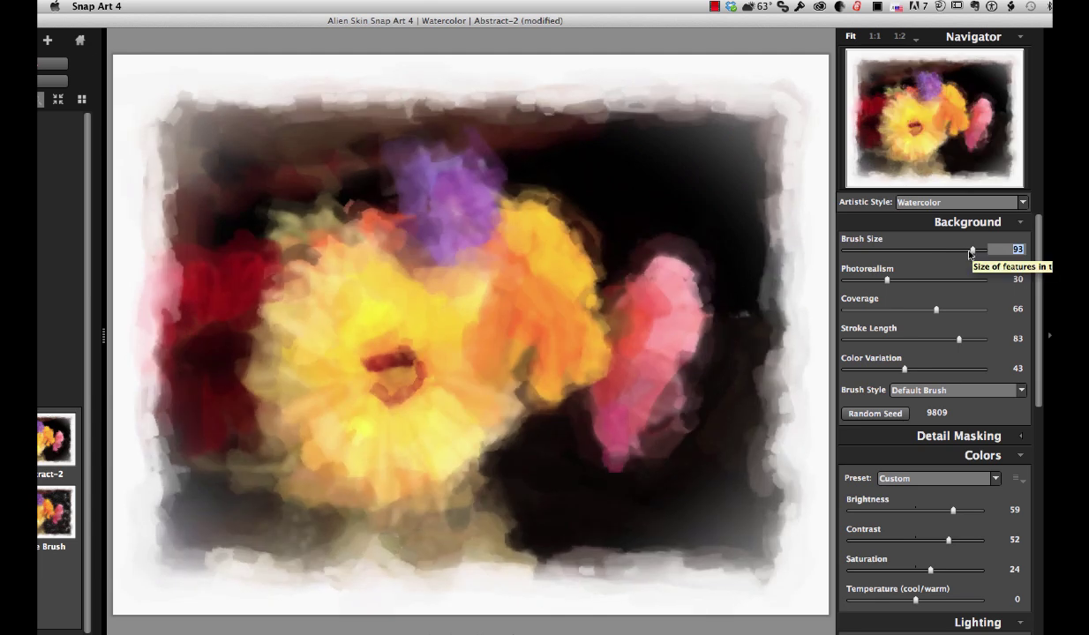
left_click_drag(971, 251, 888, 253)
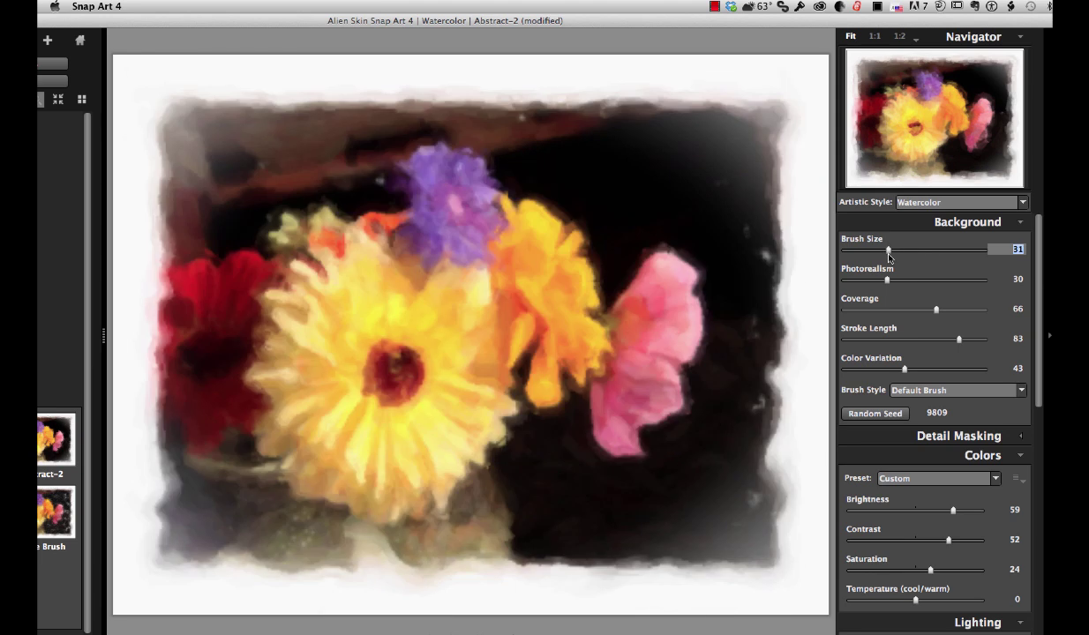
left_click_drag(888, 253, 976, 254)
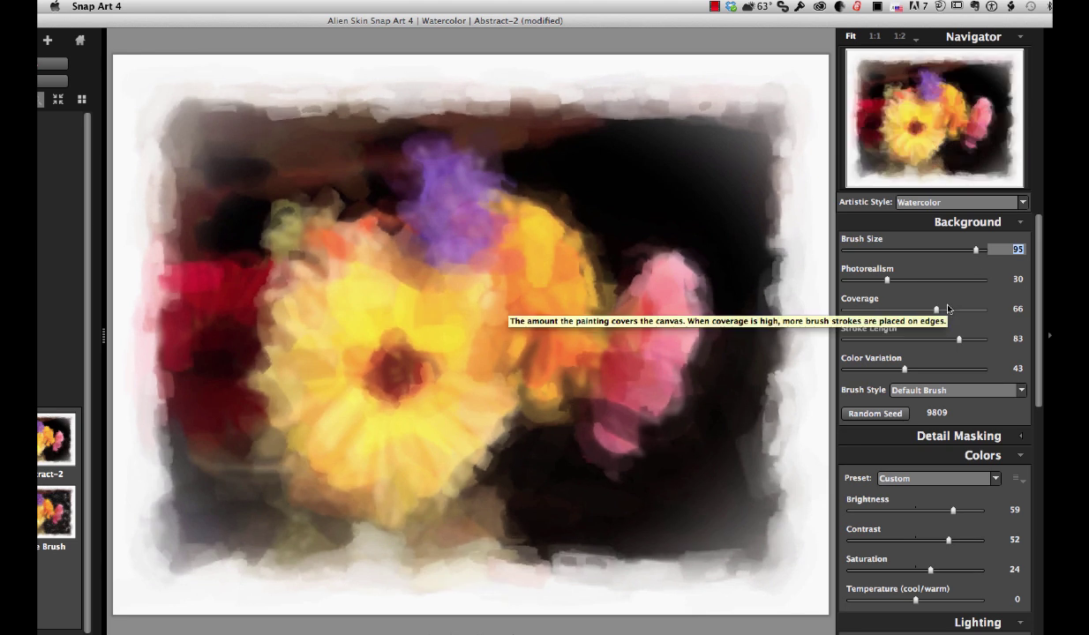
left_click_drag(886, 280, 910, 280)
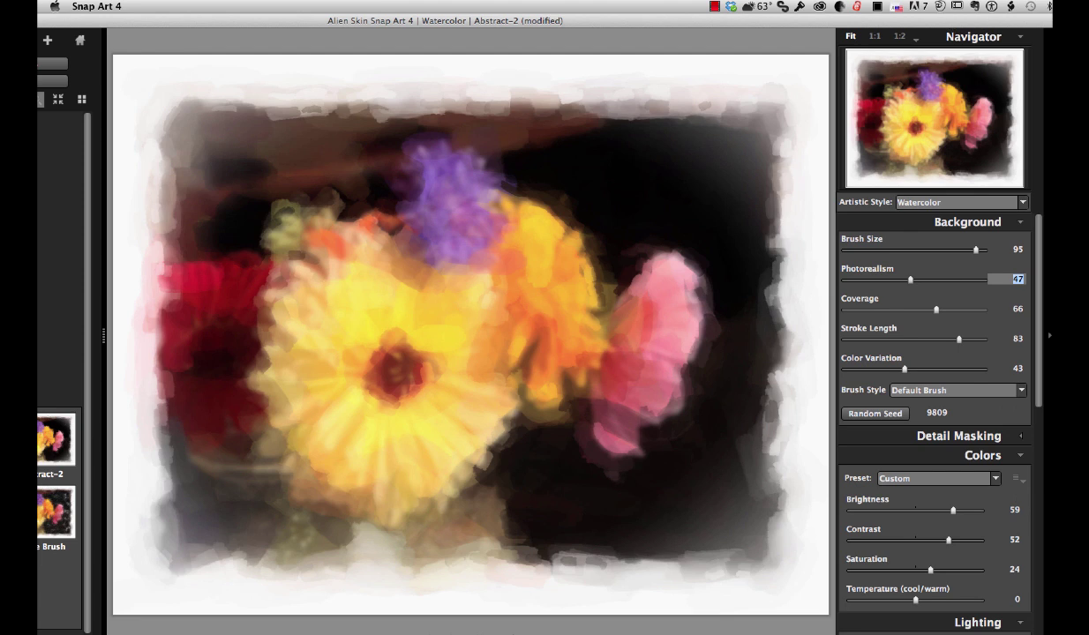
key("Return")
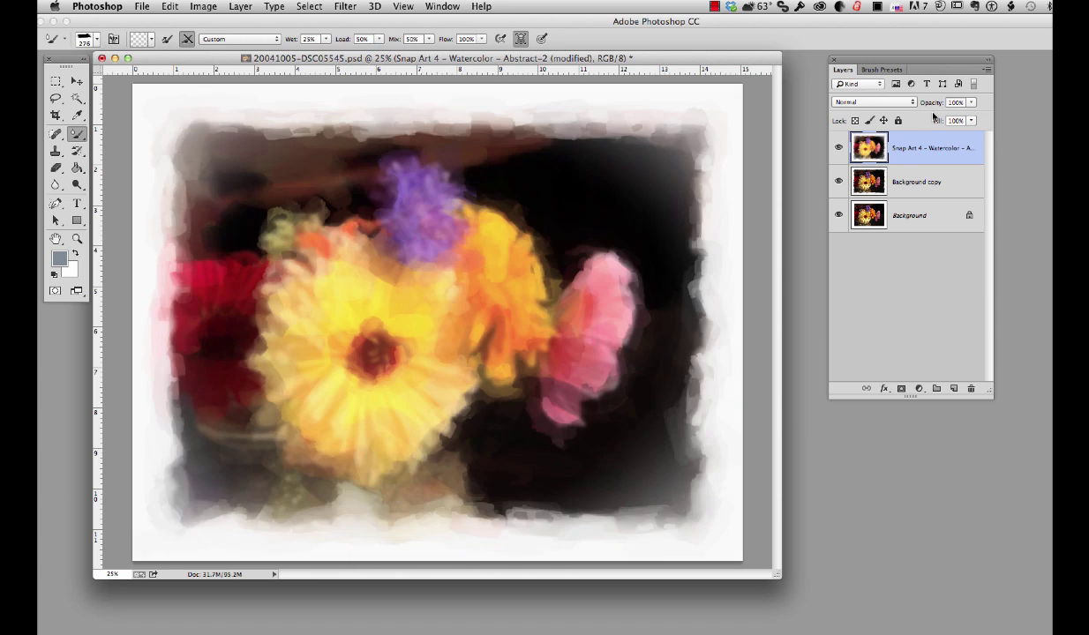
Step: Move Background copy above the watercolor layer and give it a Hide All layer mask
left_click(909, 183)
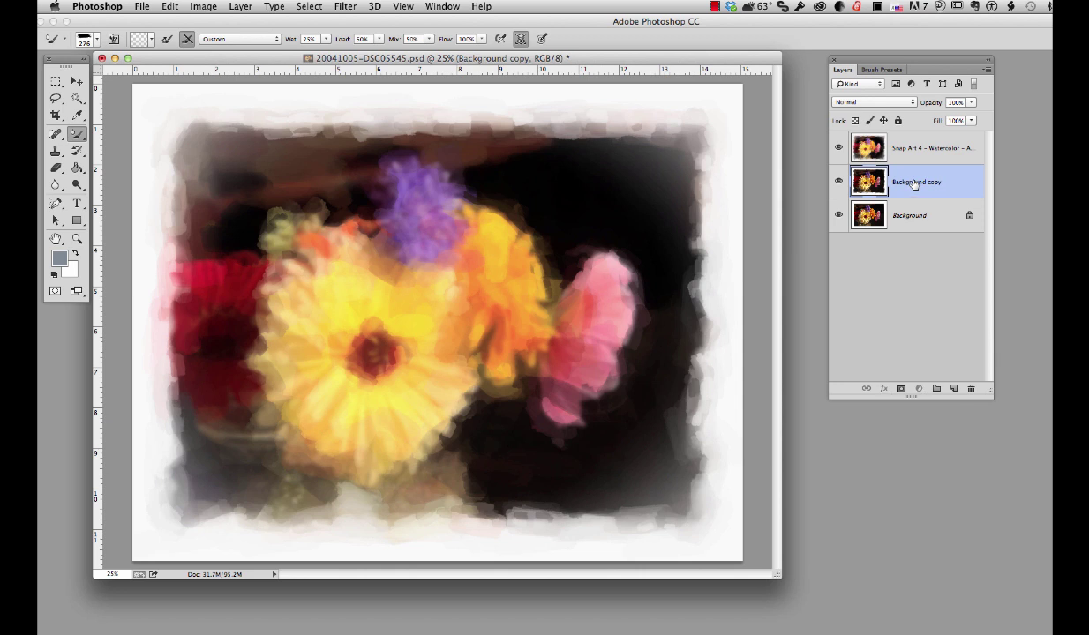
left_click_drag(914, 183, 879, 137)
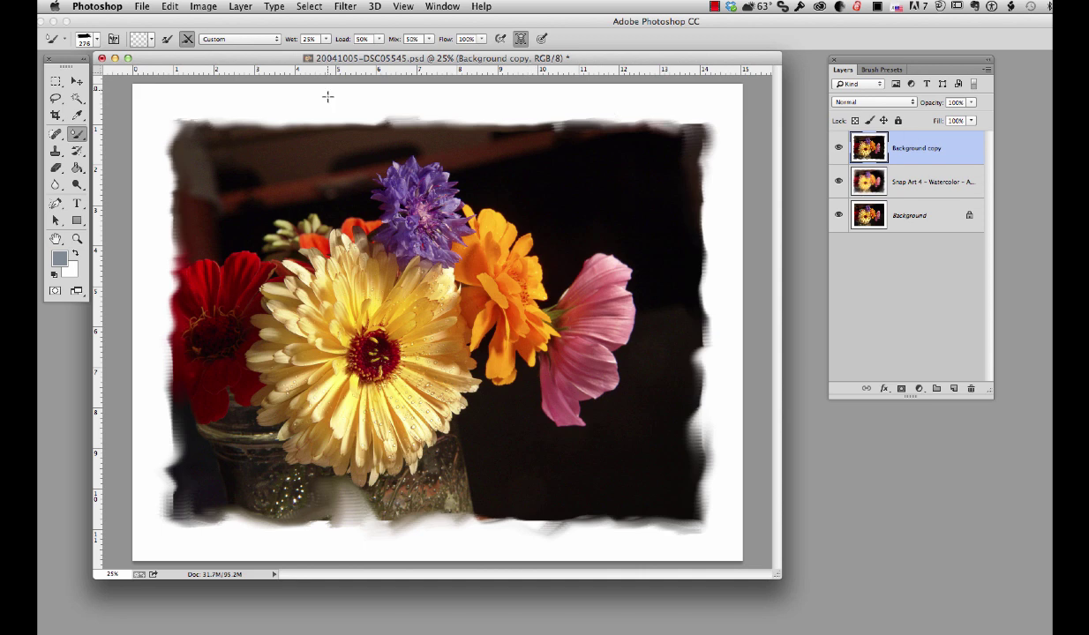
left_click(242, 7)
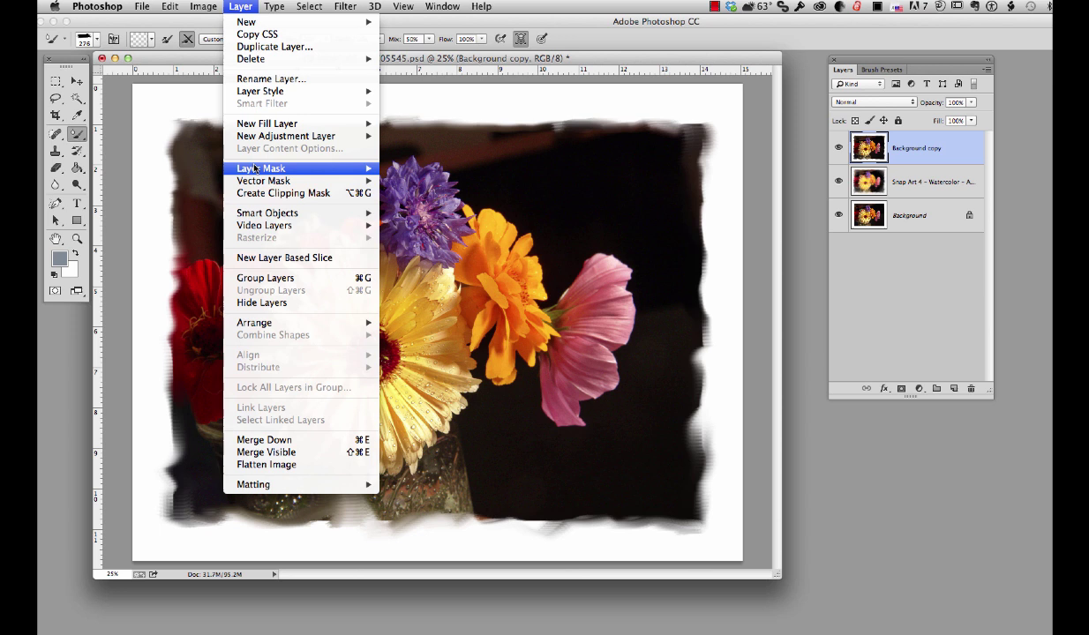
mouse_move(257, 173)
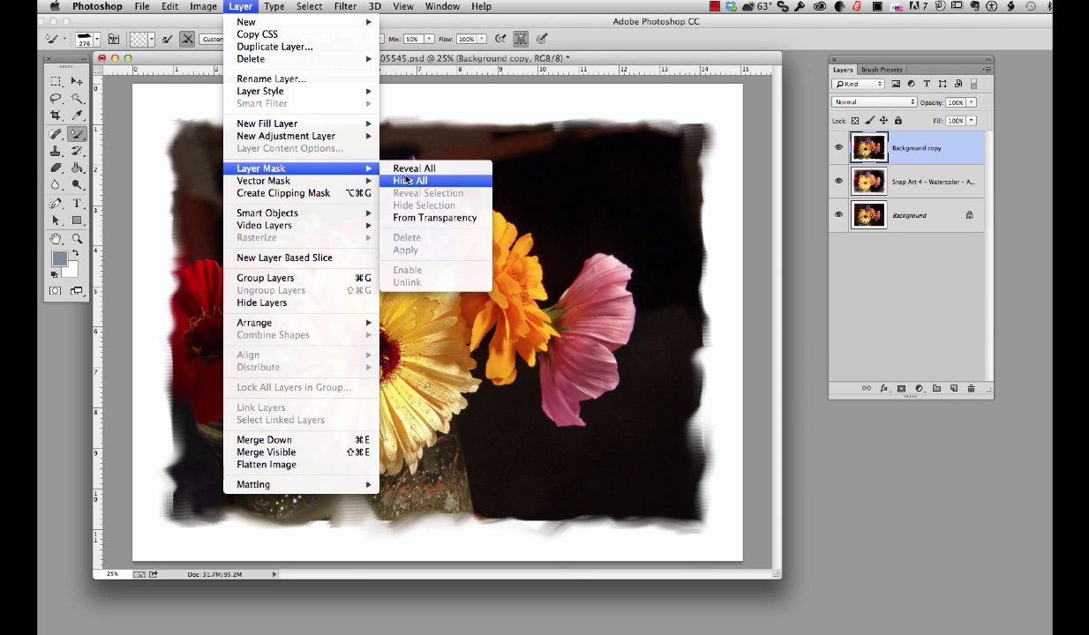
left_click(406, 180)
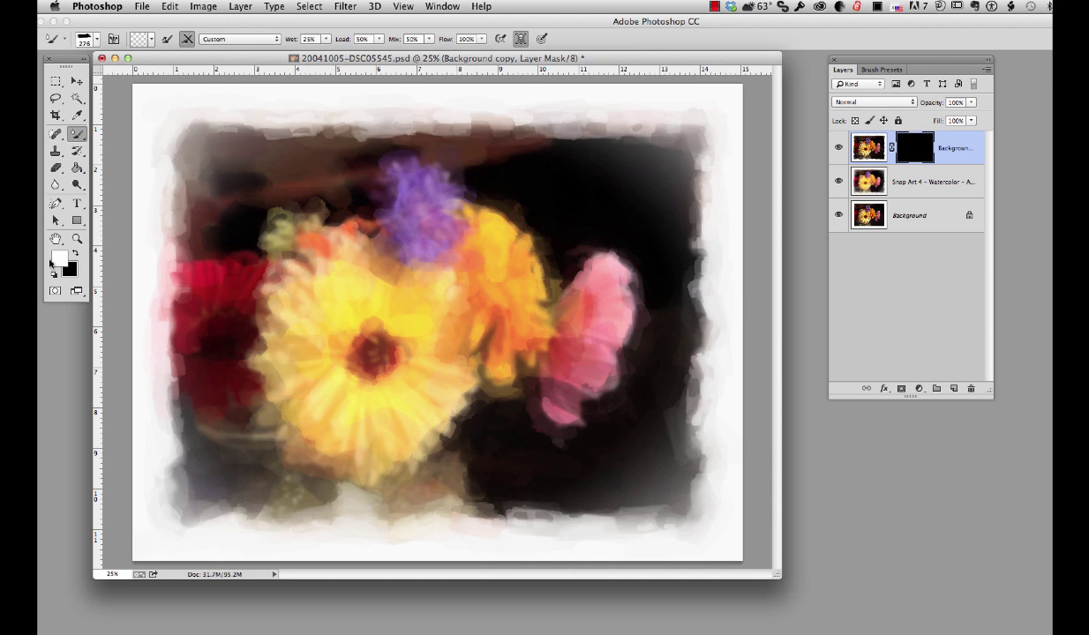
Step: Paint white into the mask to restore detail in the yellow and orange flowers, buds and vase
left_click_drag(76, 134, 98, 134)
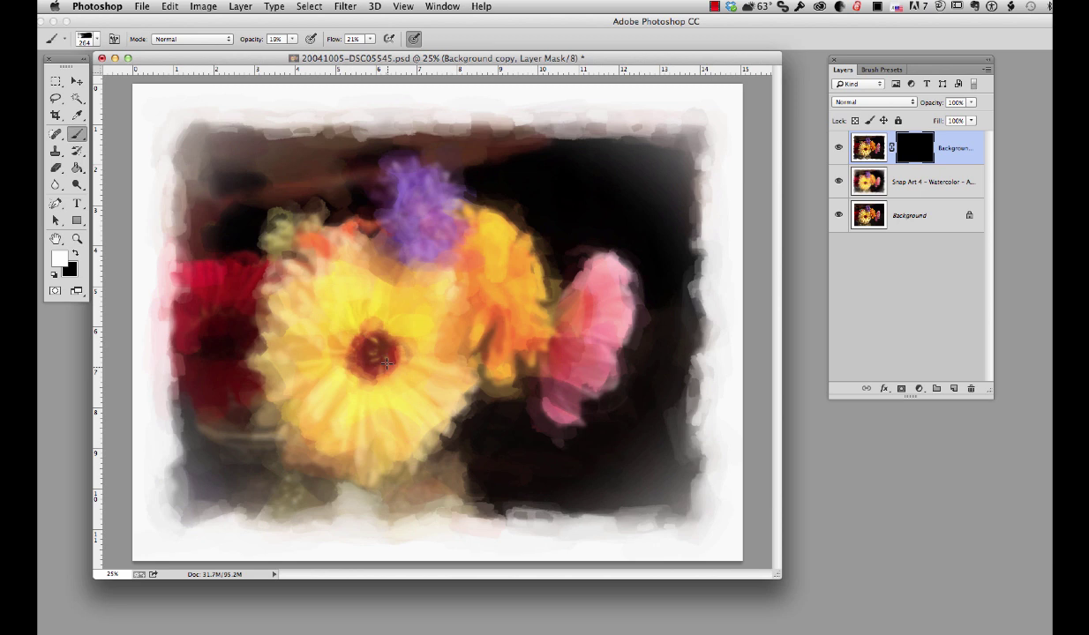
mouse_move(384, 297)
left_mouse_down()
mouse_move(354, 274)
mouse_move(291, 357)
mouse_move(283, 405)
mouse_move(437, 420)
mouse_move(424, 367)
mouse_move(392, 441)
mouse_move(308, 415)
mouse_move(331, 273)
mouse_move(363, 232)
mouse_move(408, 259)
mouse_move(476, 333)
mouse_move(445, 353)
mouse_move(405, 350)
mouse_move(415, 294)
mouse_move(352, 316)
mouse_move(291, 296)
mouse_move(274, 322)
mouse_move(282, 371)
mouse_move(367, 439)
left_mouse_up()
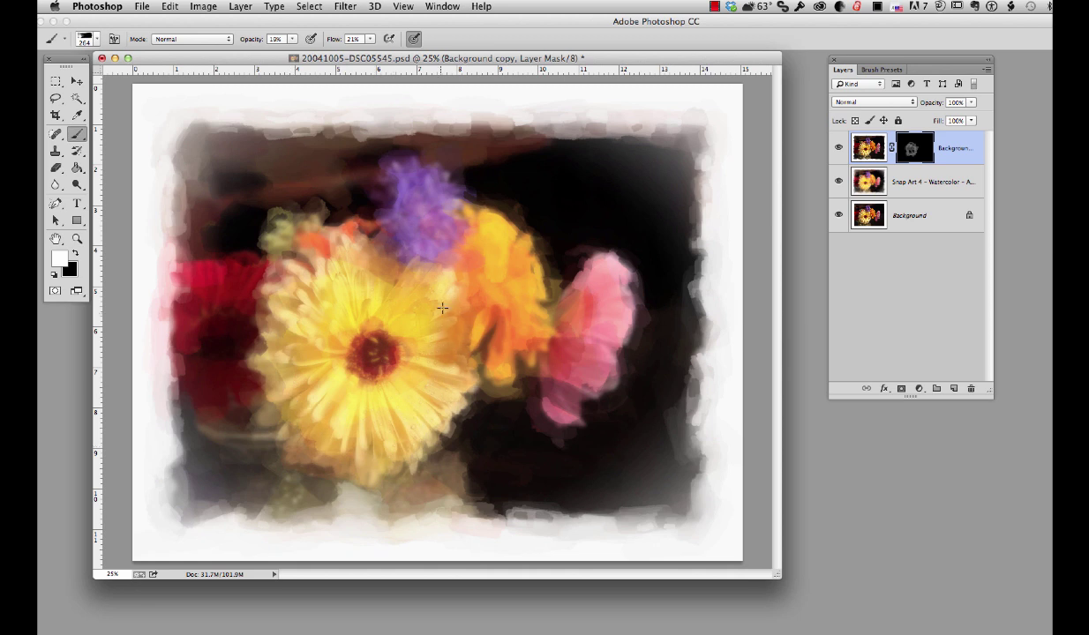
mouse_move(445, 262)
left_mouse_down()
mouse_move(355, 332)
mouse_move(368, 318)
mouse_move(323, 388)
mouse_move(324, 401)
mouse_move(386, 436)
mouse_move(287, 416)
left_mouse_up()
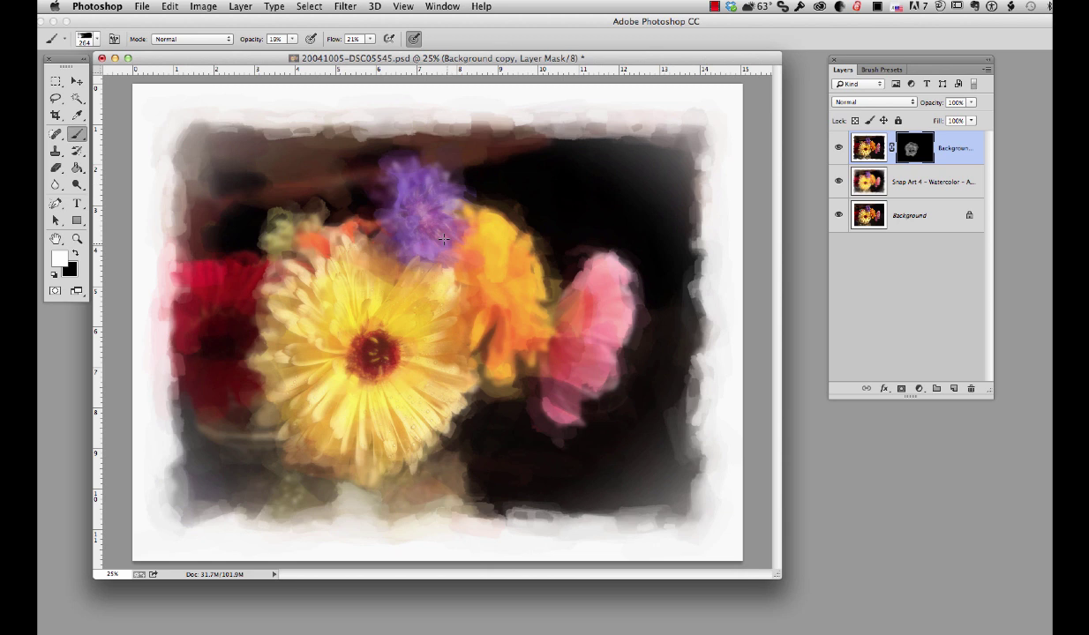
mouse_move(443, 238)
left_mouse_down()
mouse_move(520, 293)
mouse_move(458, 281)
mouse_move(508, 343)
mouse_move(476, 282)
mouse_move(474, 240)
mouse_move(500, 228)
mouse_move(497, 381)
mouse_move(578, 304)
mouse_move(564, 291)
mouse_move(543, 304)
mouse_move(613, 332)
mouse_move(589, 273)
mouse_move(536, 286)
mouse_move(552, 432)
mouse_move(439, 456)
mouse_move(353, 454)
mouse_move(328, 467)
mouse_move(225, 447)
mouse_move(224, 427)
mouse_move(296, 480)
mouse_move(406, 454)
left_mouse_up()
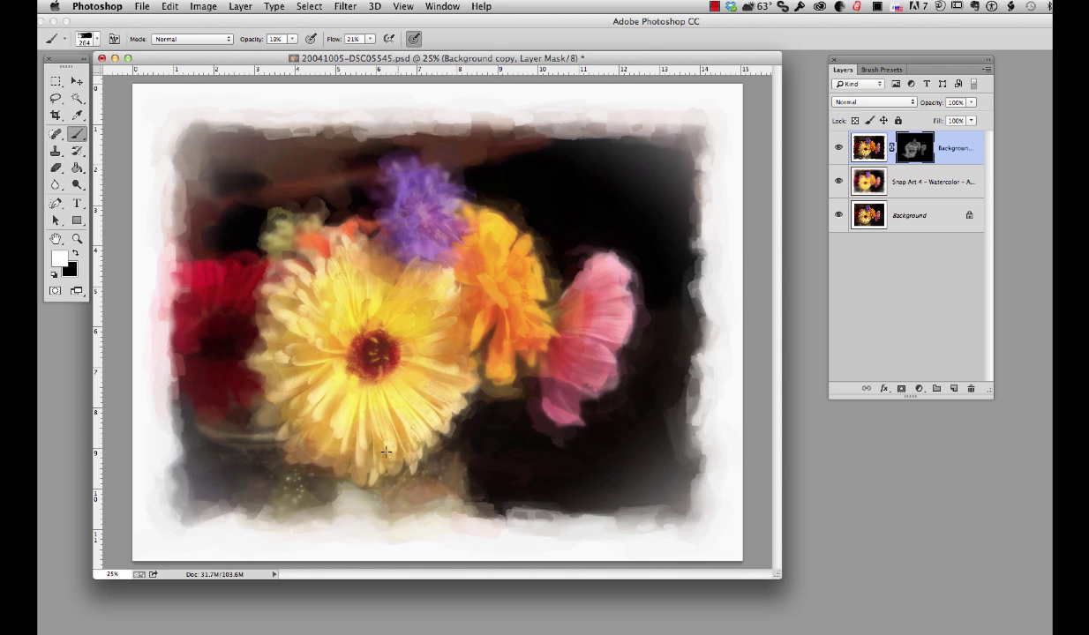
mouse_move(256, 437)
left_mouse_down()
mouse_move(180, 421)
mouse_move(259, 423)
mouse_move(270, 410)
mouse_move(315, 480)
left_mouse_up()
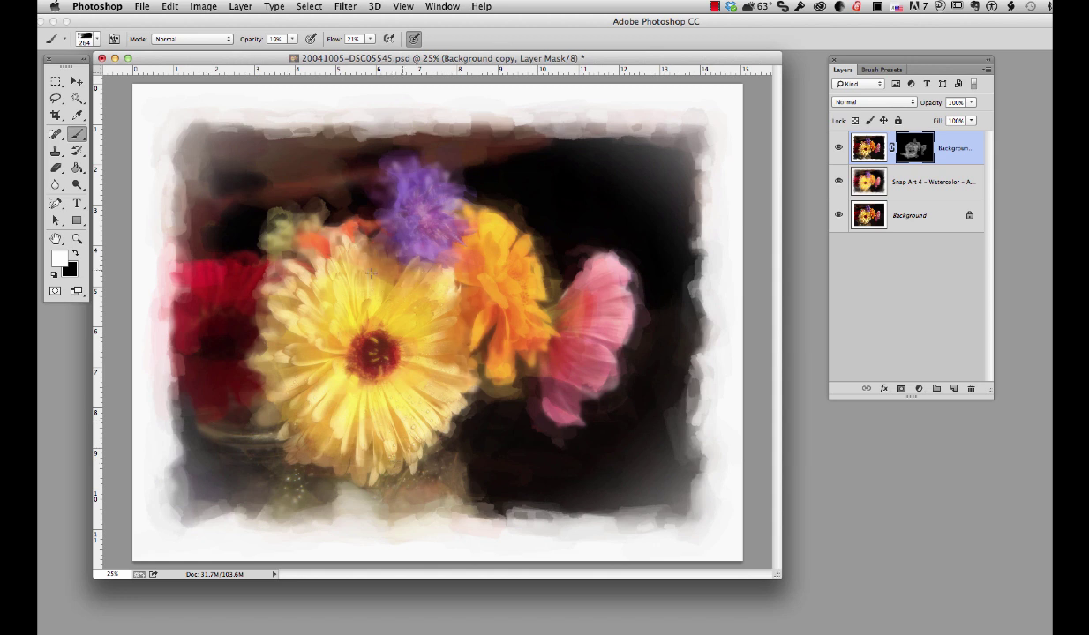
mouse_move(291, 265)
left_mouse_down()
mouse_move(269, 252)
mouse_move(308, 244)
mouse_move(281, 219)
mouse_move(263, 262)
left_mouse_up()
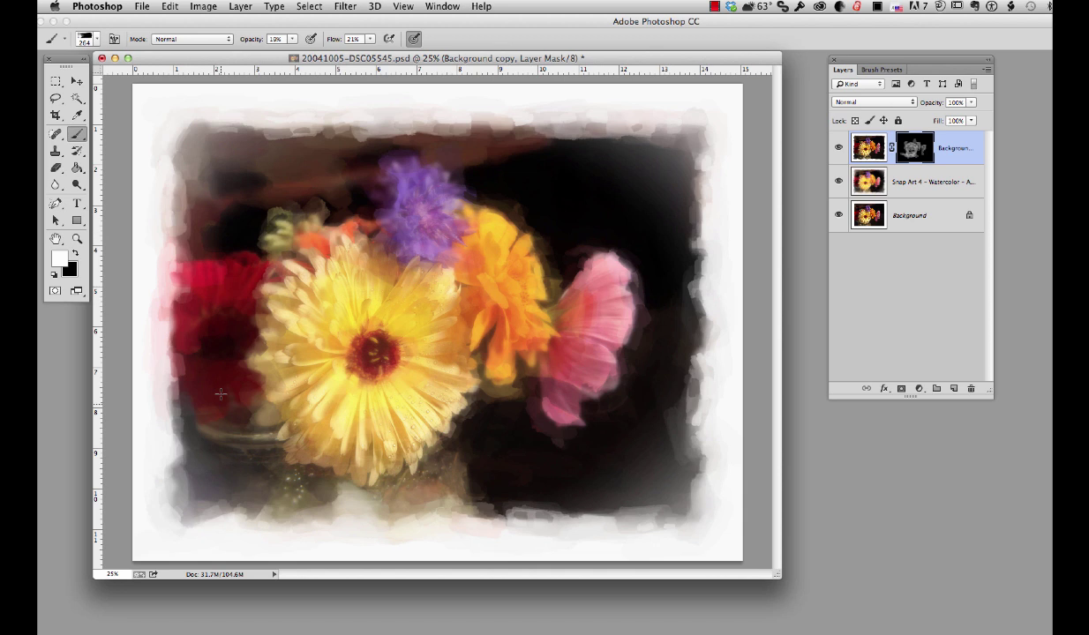
left_click_drag(393, 484, 452, 510)
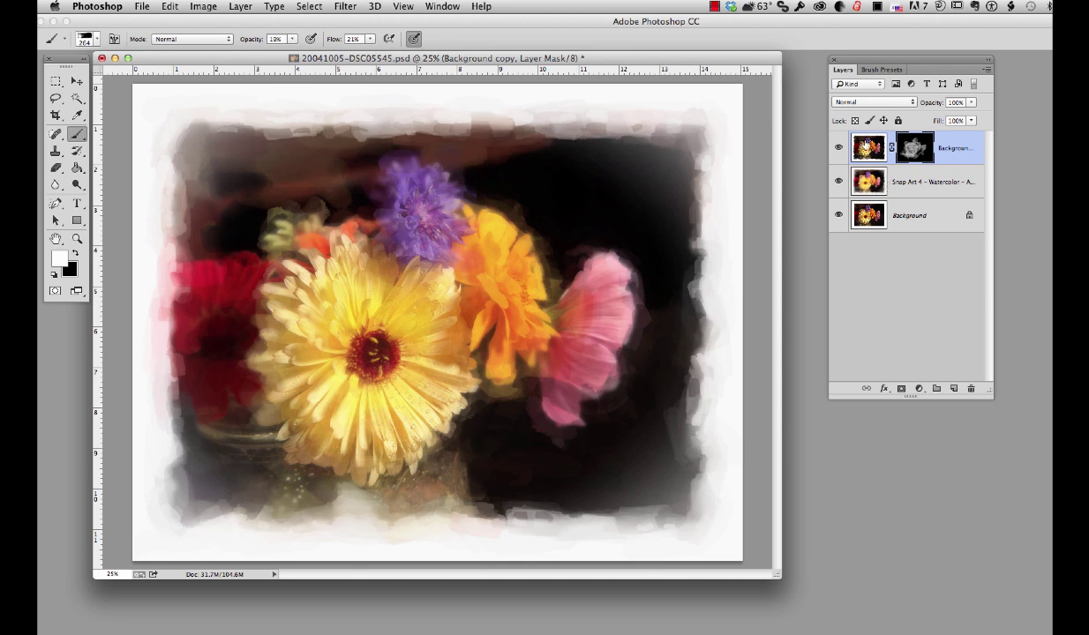
Step: Target the Background copy's image thumbnail instead of its mask and run Snap Art 4
left_click(346, 7)
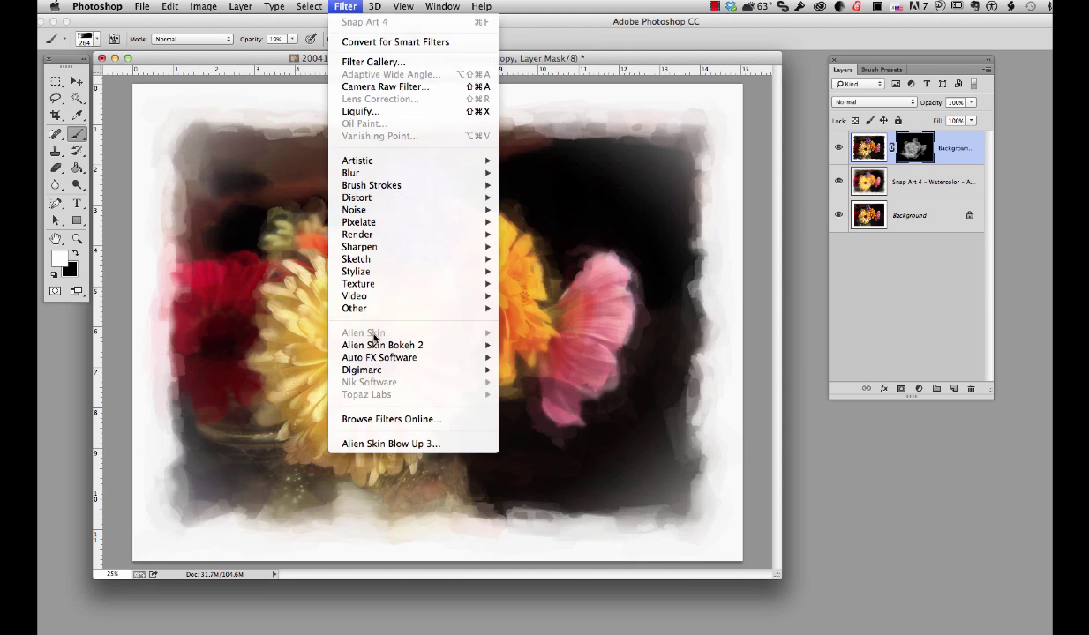
left_click(352, 7)
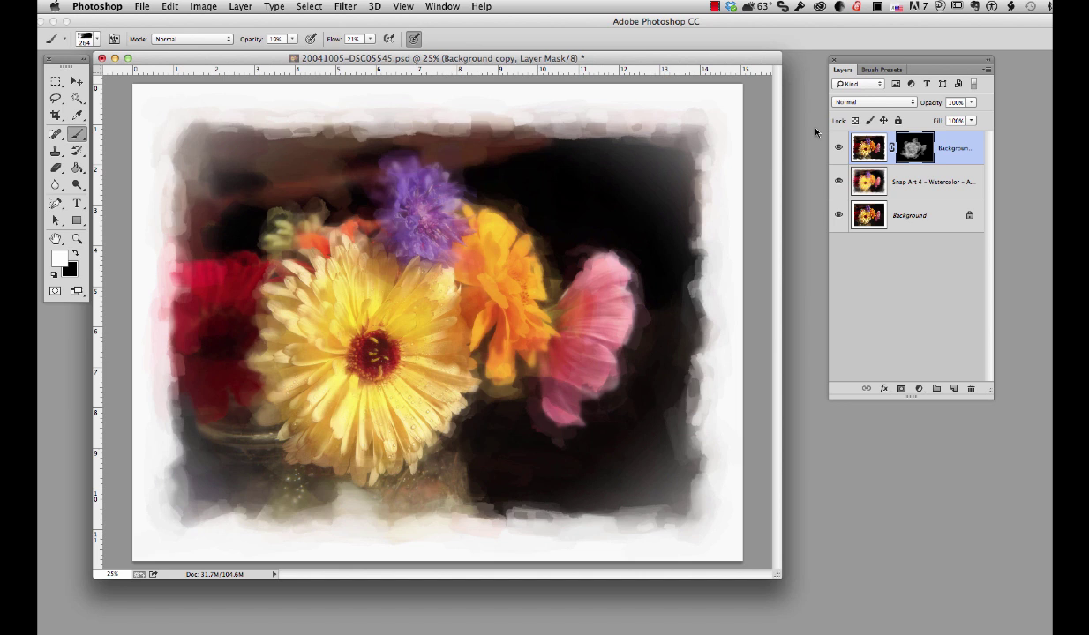
left_click(868, 147)
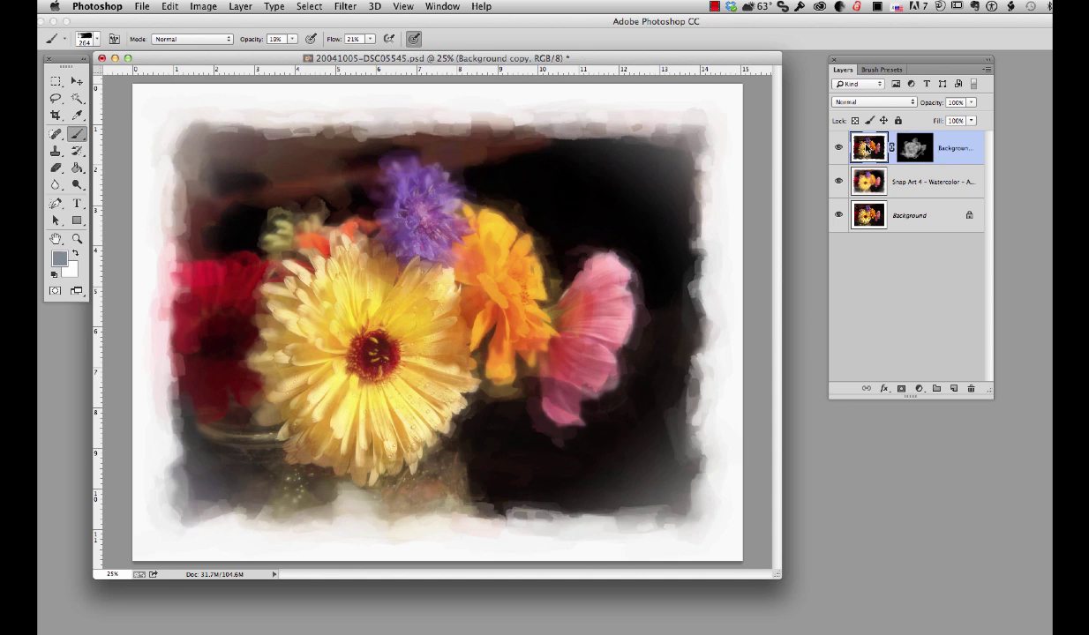
left_click(345, 6)
mouse_move(380, 346)
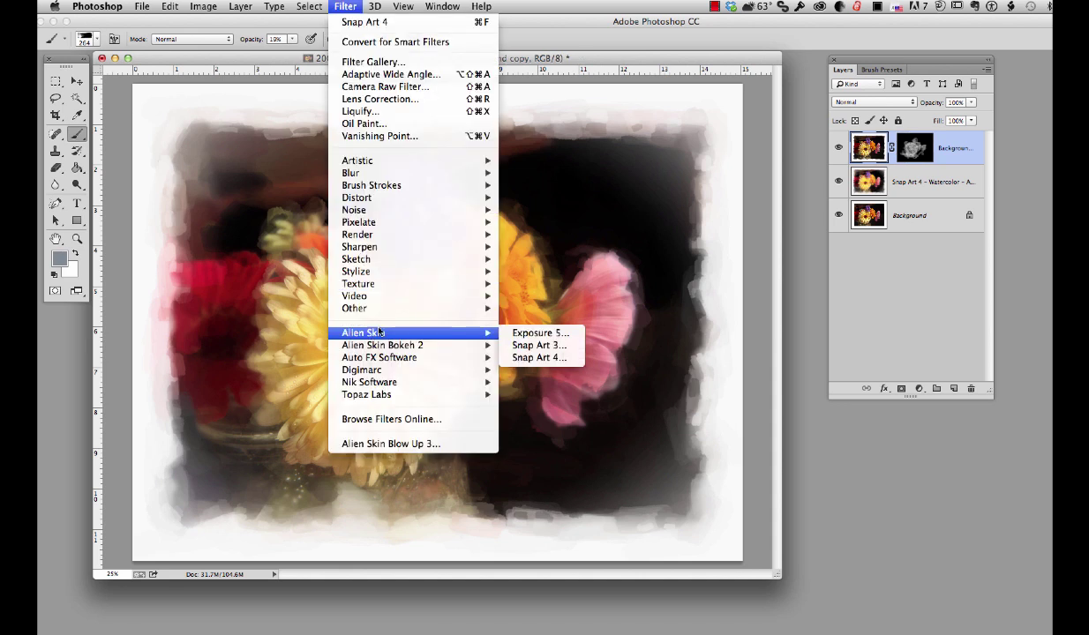
mouse_move(485, 336)
left_click(529, 358)
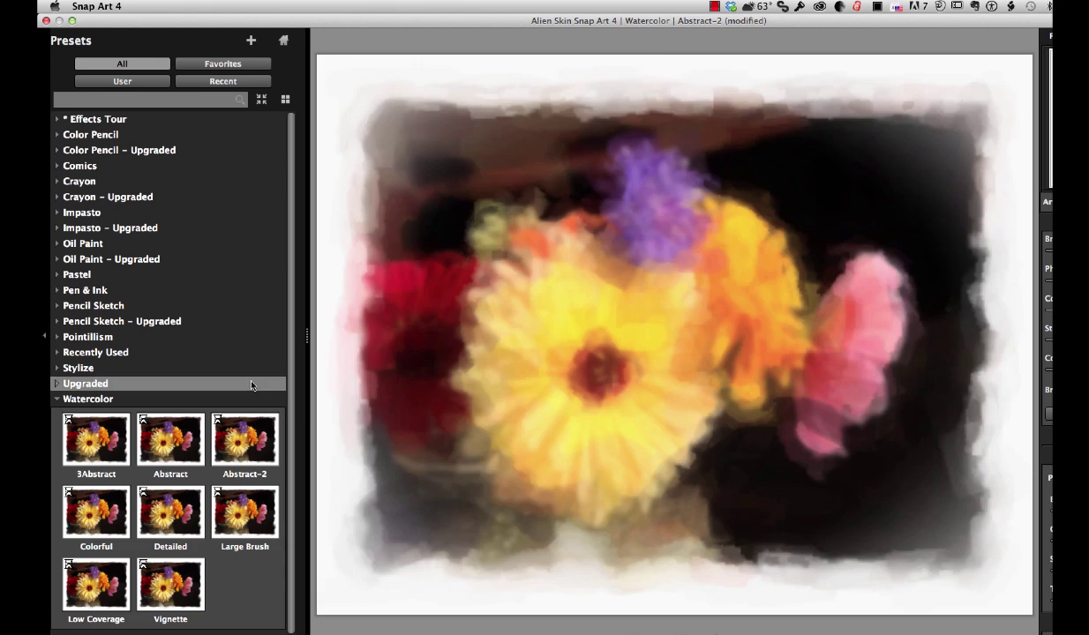
Step: Choose the Watercolor Detailed preset with Photorealism 99 and Brush Size 3
left_click(177, 520)
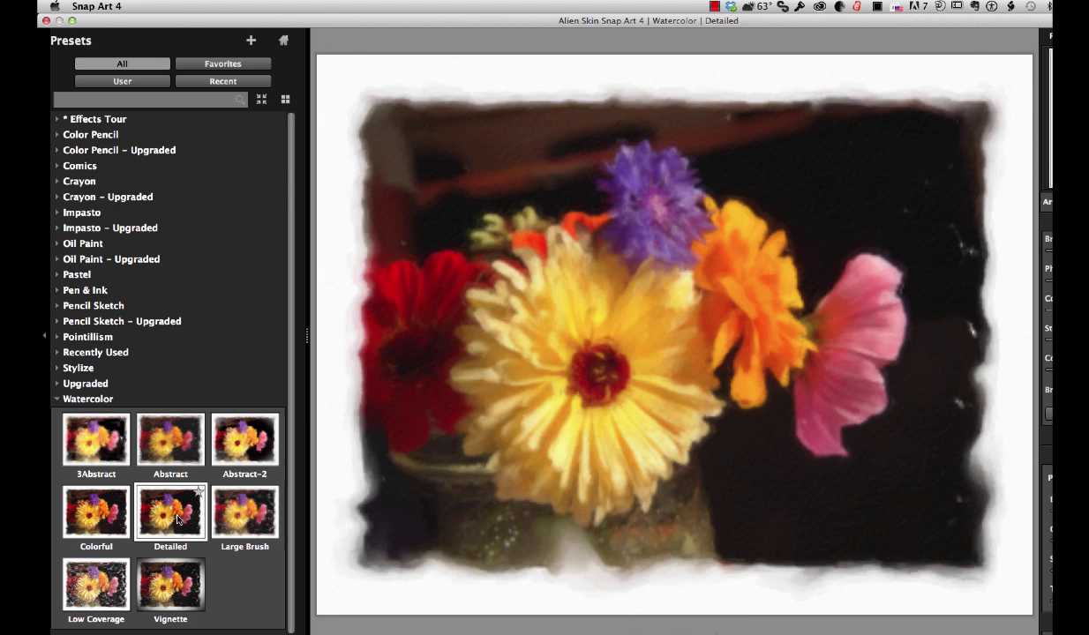
left_click_drag(828, 19, 641, 16)
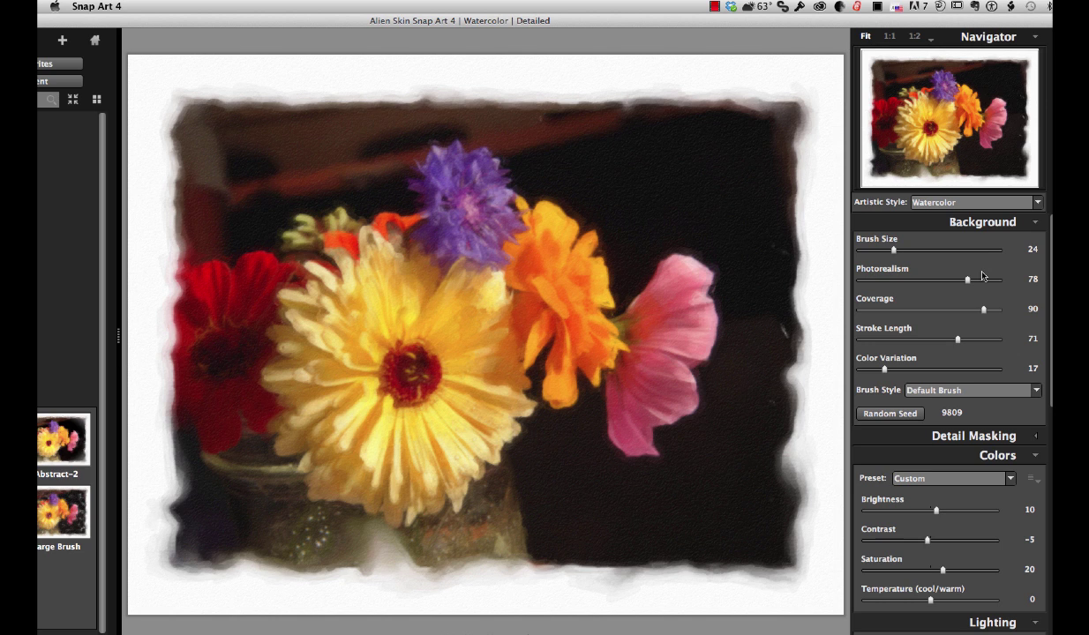
left_click_drag(967, 280, 997, 282)
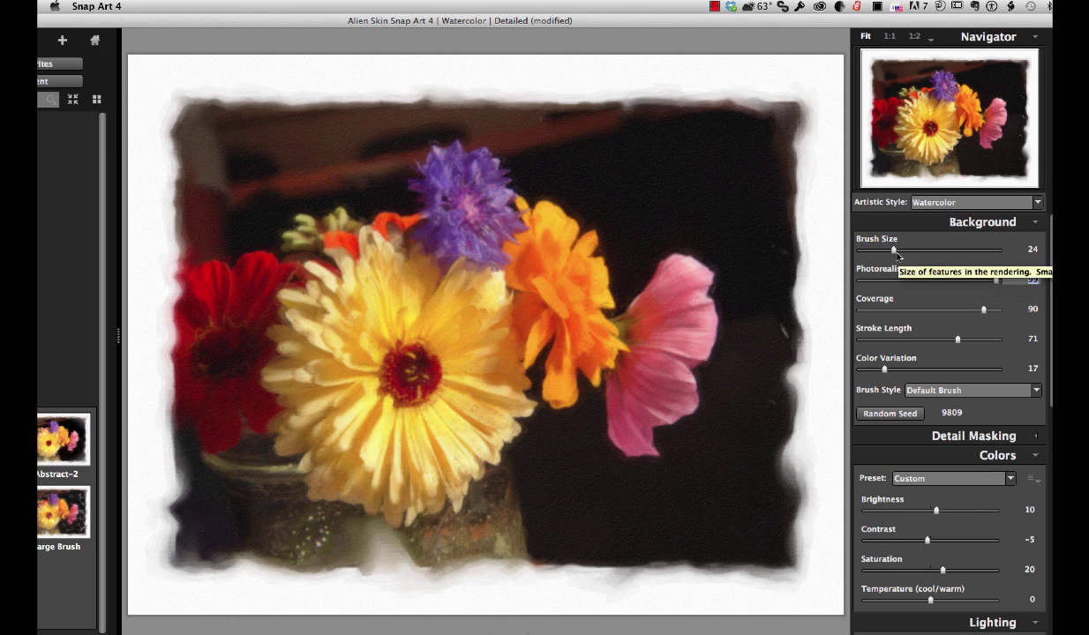
left_click_drag(894, 250, 865, 254)
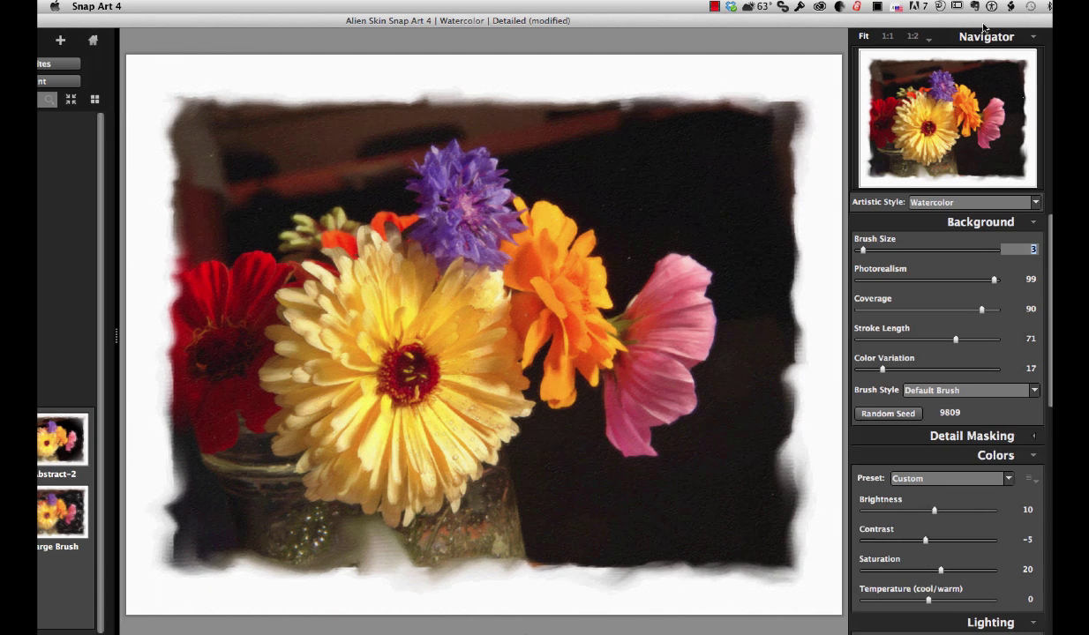
Step: Set Highlight Brightness, Highlight Size, and canvas Thickness and Zoom all to 0
scroll(888, 253, "down", 10)
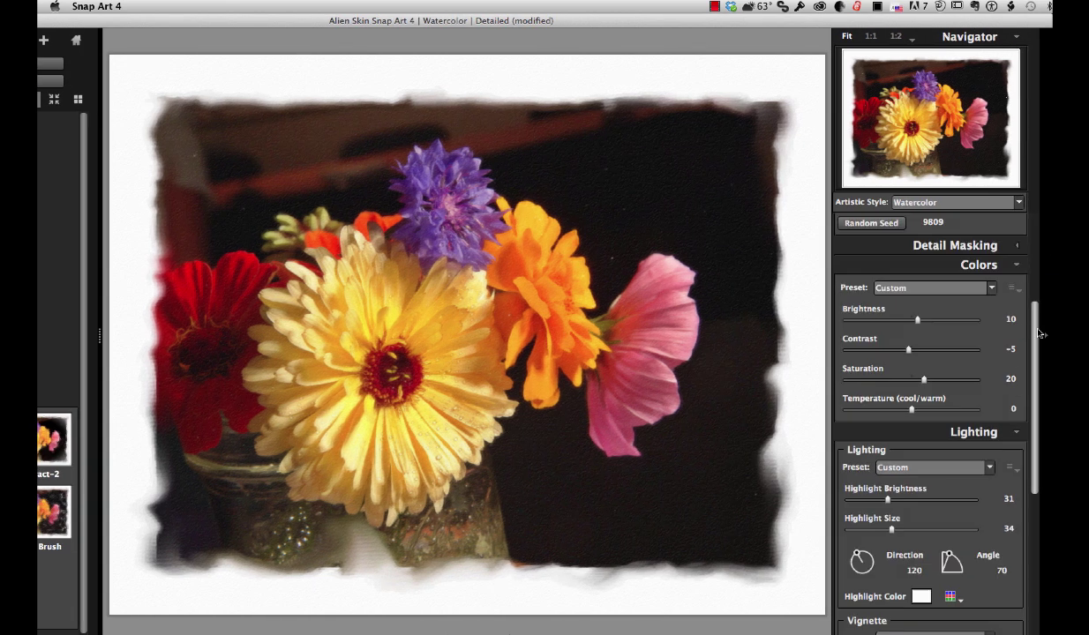
left_click_drag(888, 252, 821, 253)
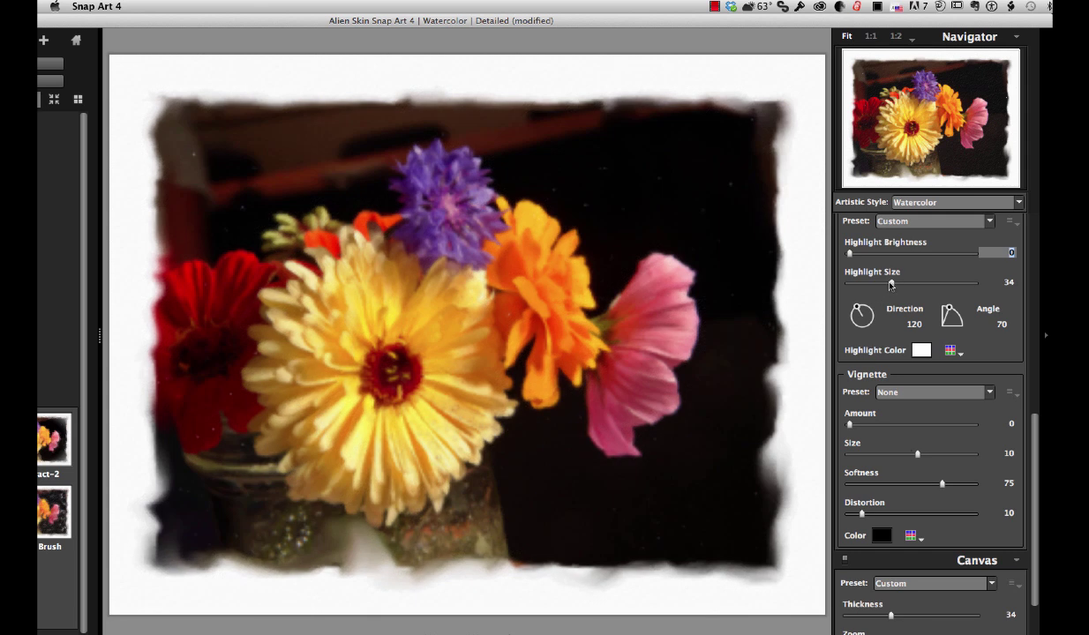
left_click_drag(891, 283, 805, 280)
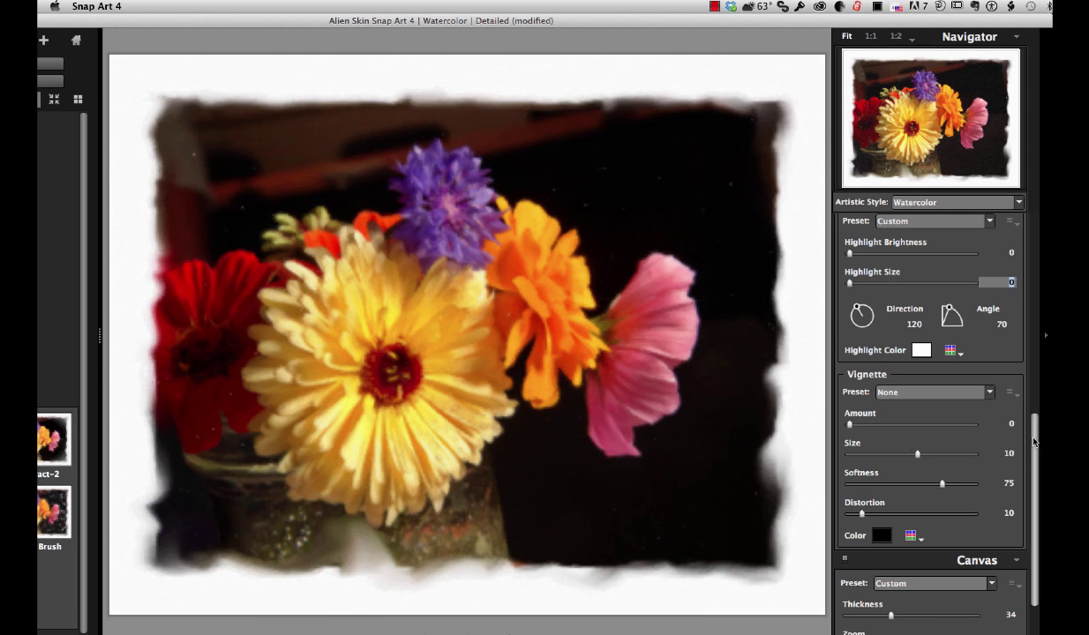
scroll(1025, 520, "down", 3)
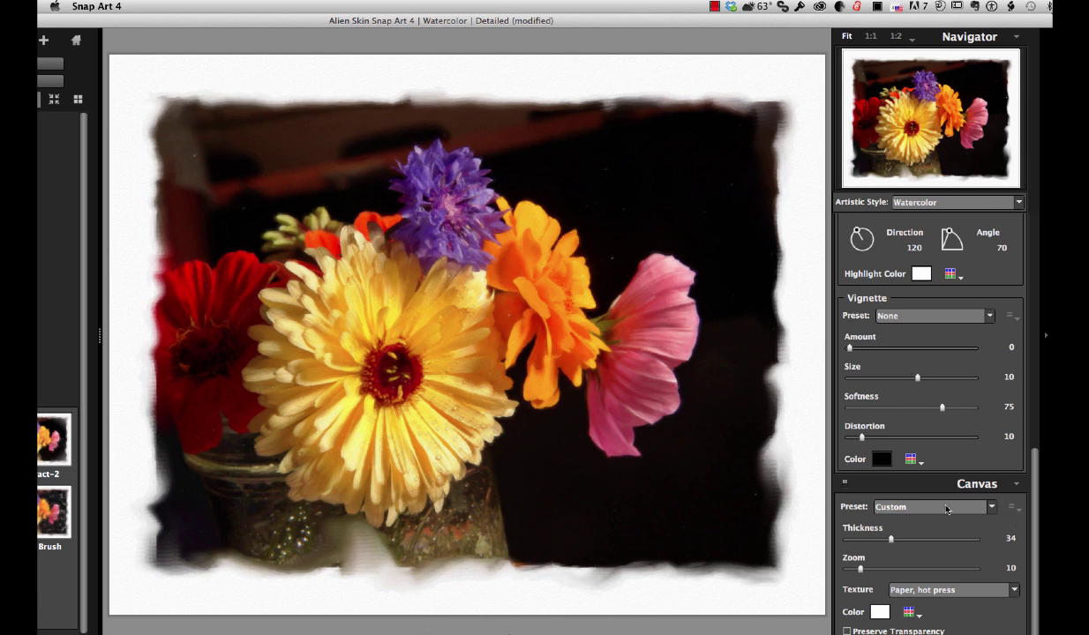
left_click_drag(889, 535, 847, 569)
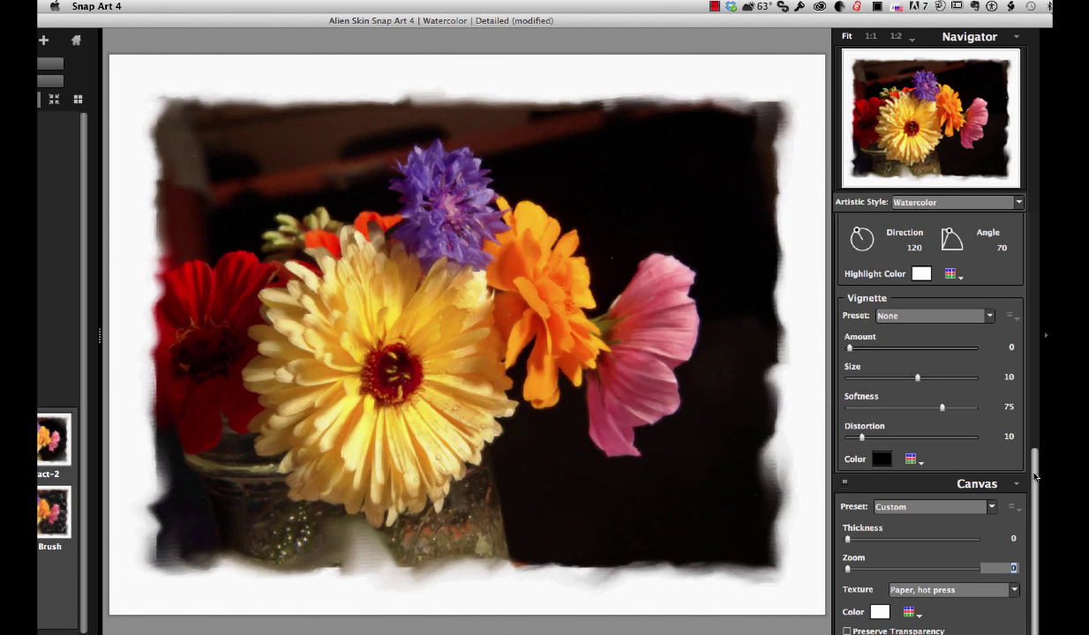
left_click_drag(1035, 476, 1050, 323)
Step: Set Snap Art Brightness to 28, Contrast to 36 and Brush Size to 21 for the detailed watercolor pass
left_click_drag(917, 333, 948, 333)
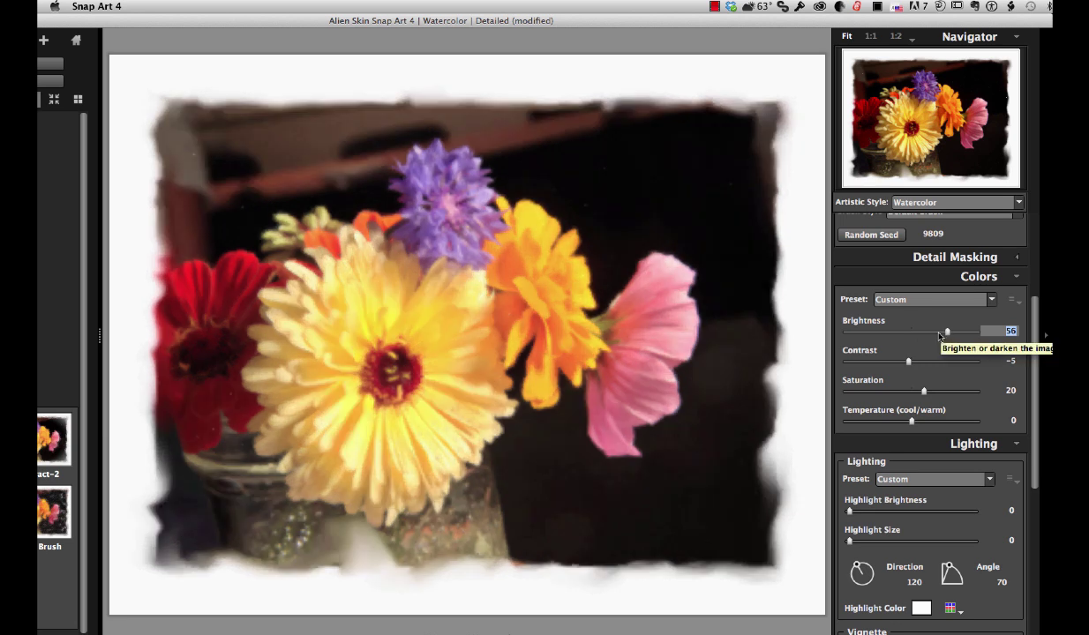
left_click_drag(947, 332, 949, 333)
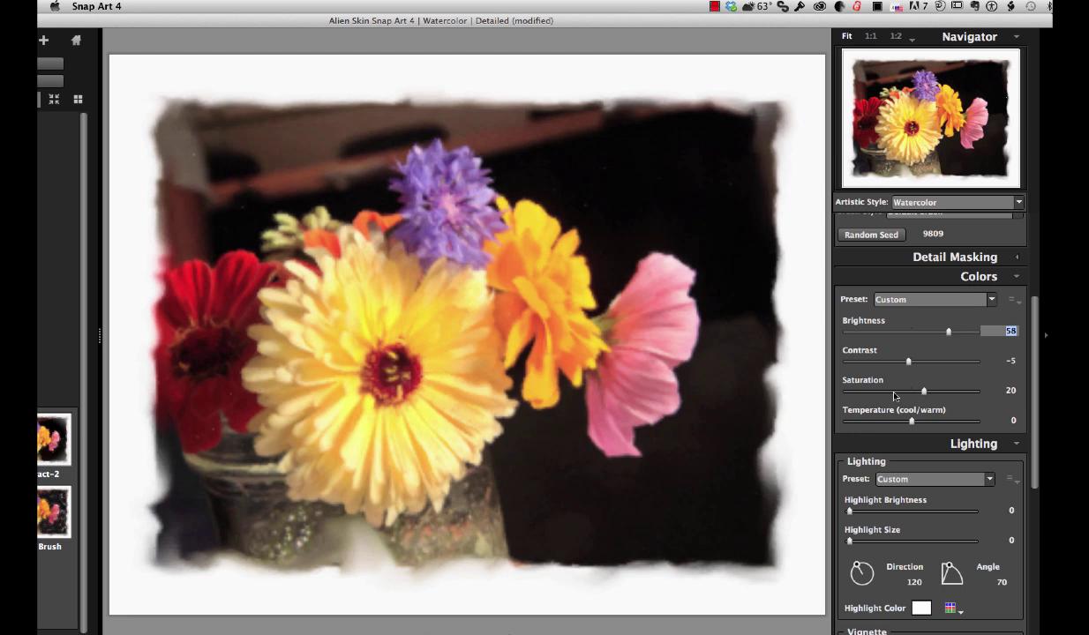
left_click_drag(908, 362, 905, 336)
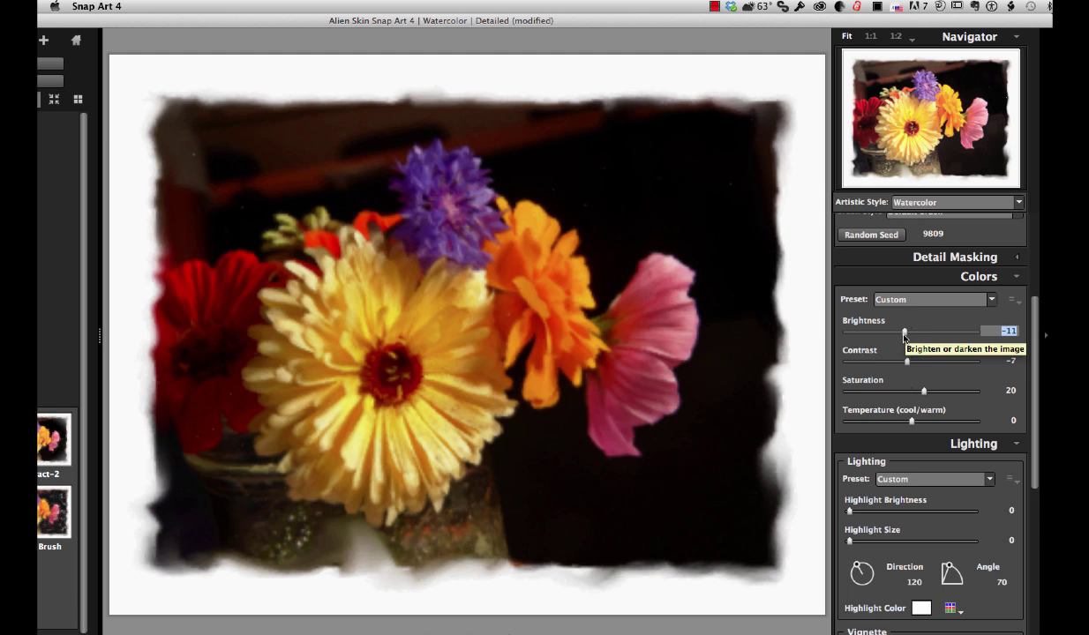
left_click_drag(904, 333, 935, 362)
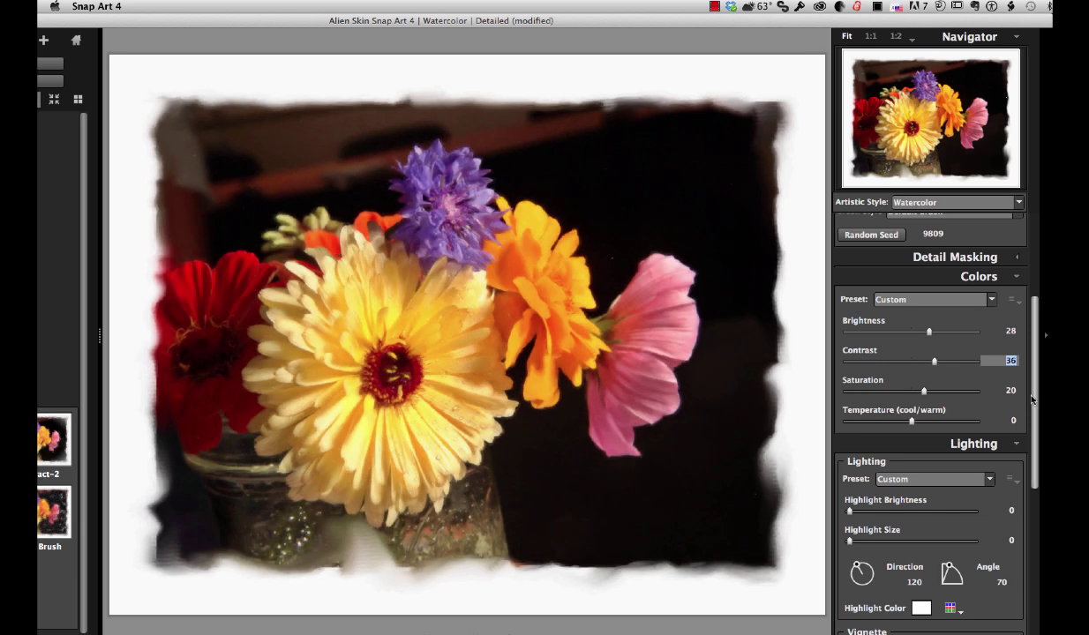
left_click_drag(1034, 397, 1034, 317)
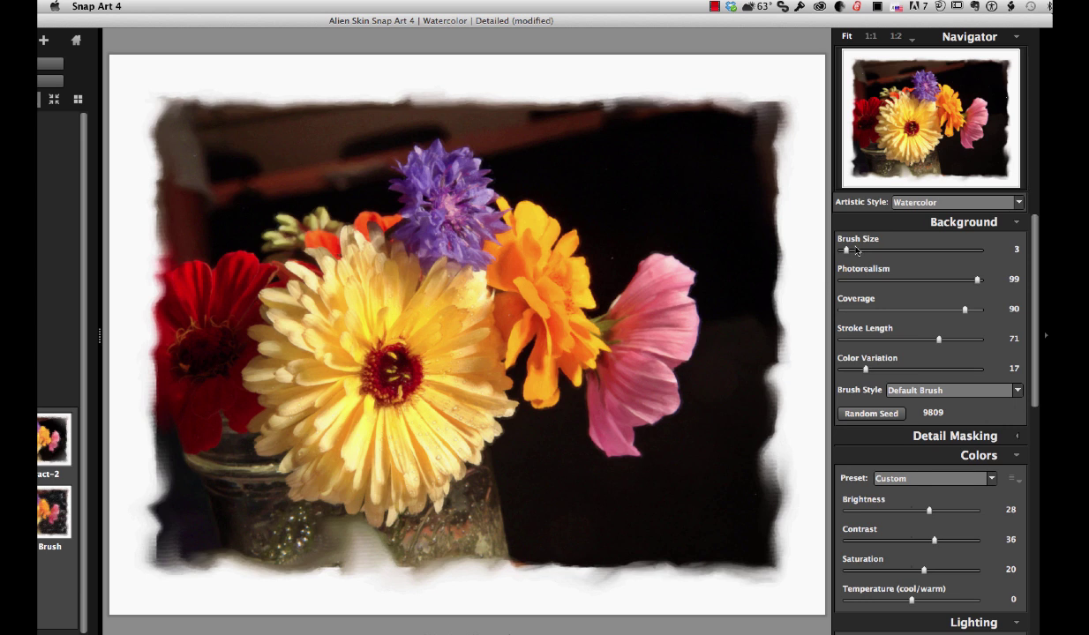
left_click_drag(846, 249, 870, 252)
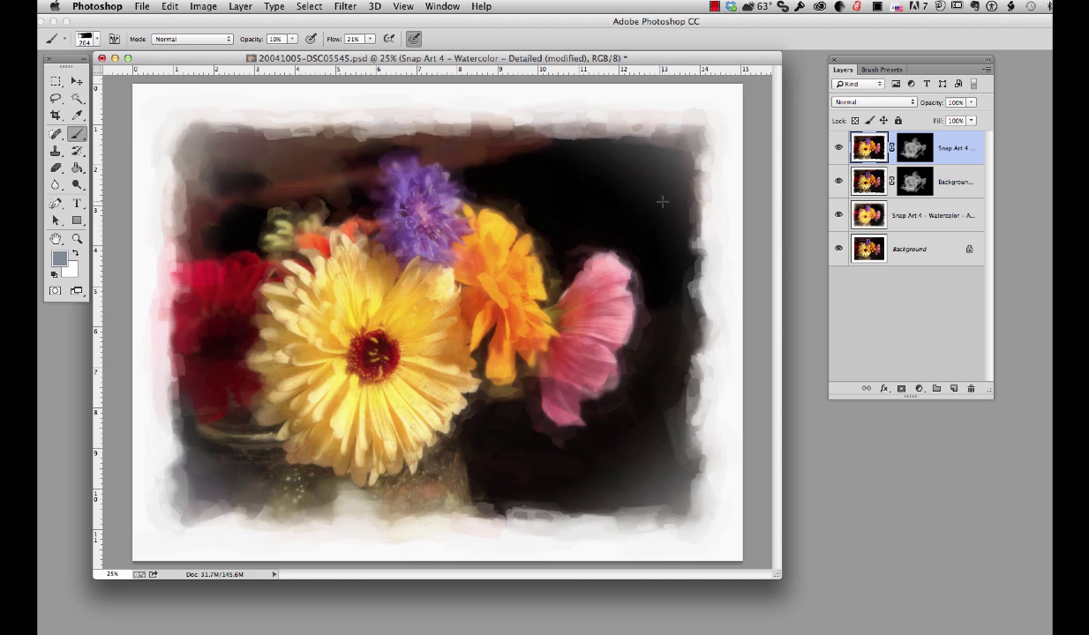
Step: Toggle the new Snap Art 4 top layer's visibility several times to compare it with the layers beneath
left_click(839, 147)
left_click(839, 147)
left_click(839, 147)
left_click(839, 148)
left_click(839, 147)
left_click(839, 147)
Step: Lower the top Snap Art layer's opacity to 67%
left_click(971, 102)
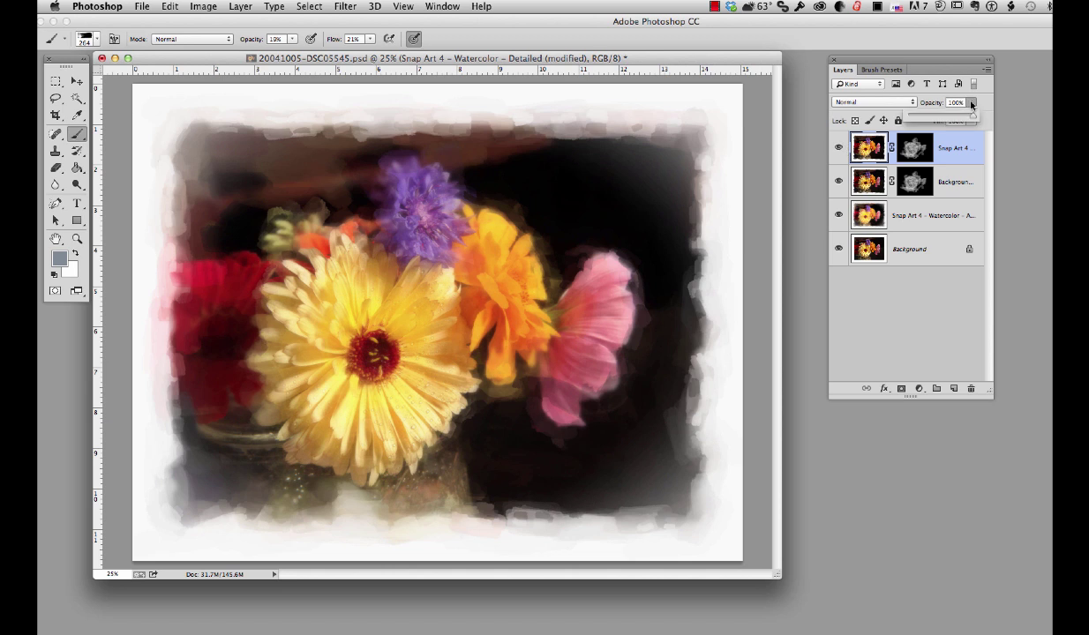
left_click_drag(971, 115, 953, 122)
left_click(641, 212)
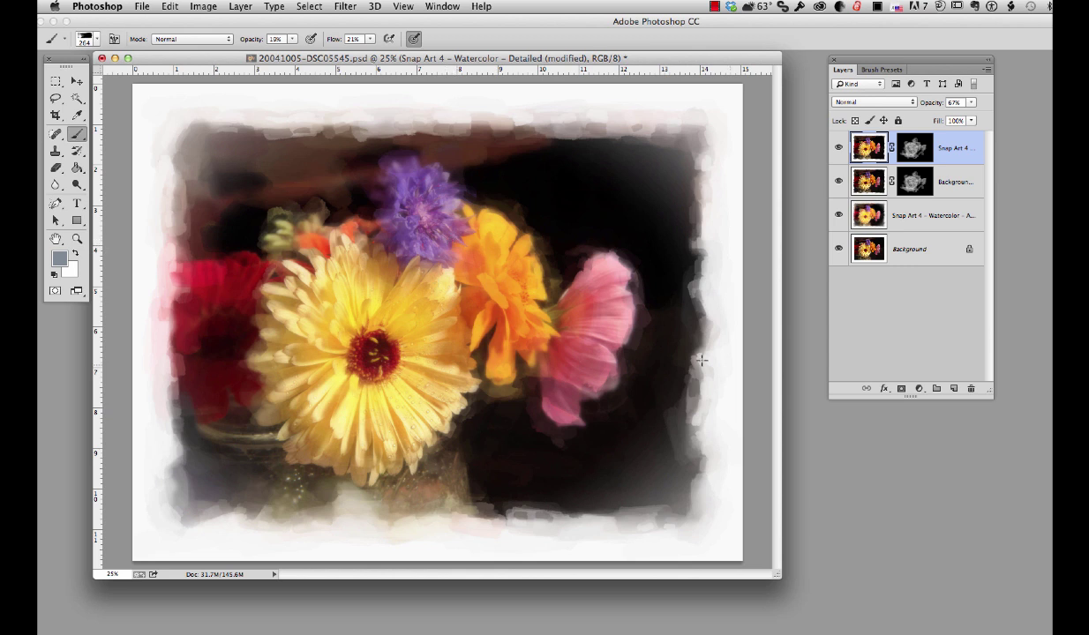
Step: With the Background hidden, Merge Visible the watercolor layers into one, then show the Background again
left_click(840, 251)
left_click(986, 69)
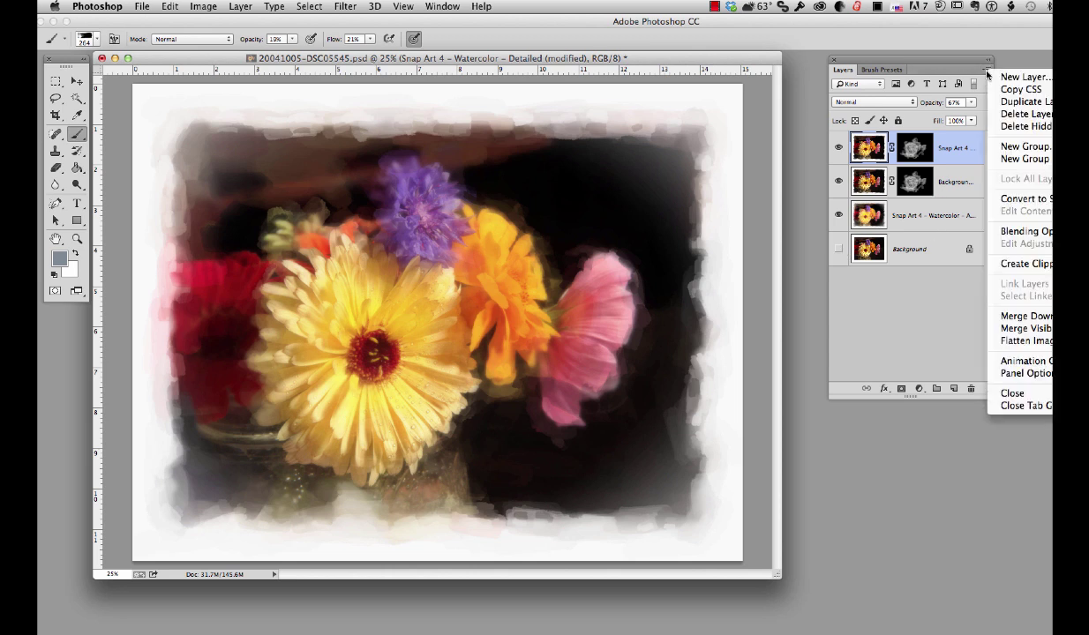
left_click(1046, 329)
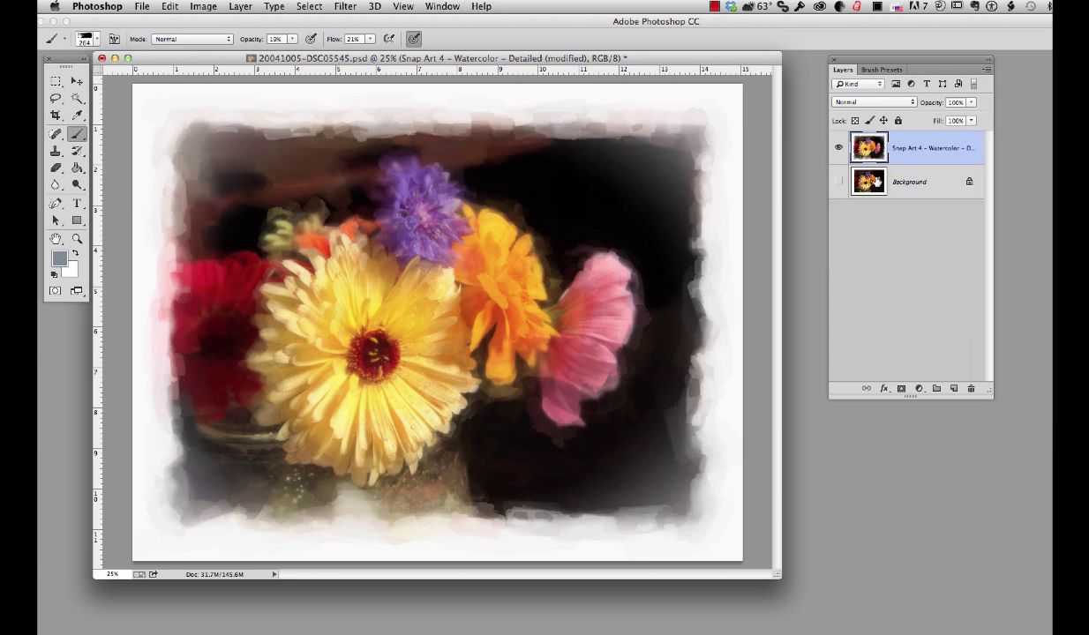
left_click(840, 182)
Step: Toggle the merged watercolor layer repeatedly to compare it against the original photo
left_click(839, 148)
left_click(839, 148)
left_click(839, 149)
left_click(839, 149)
left_click(839, 148)
left_click(839, 148)
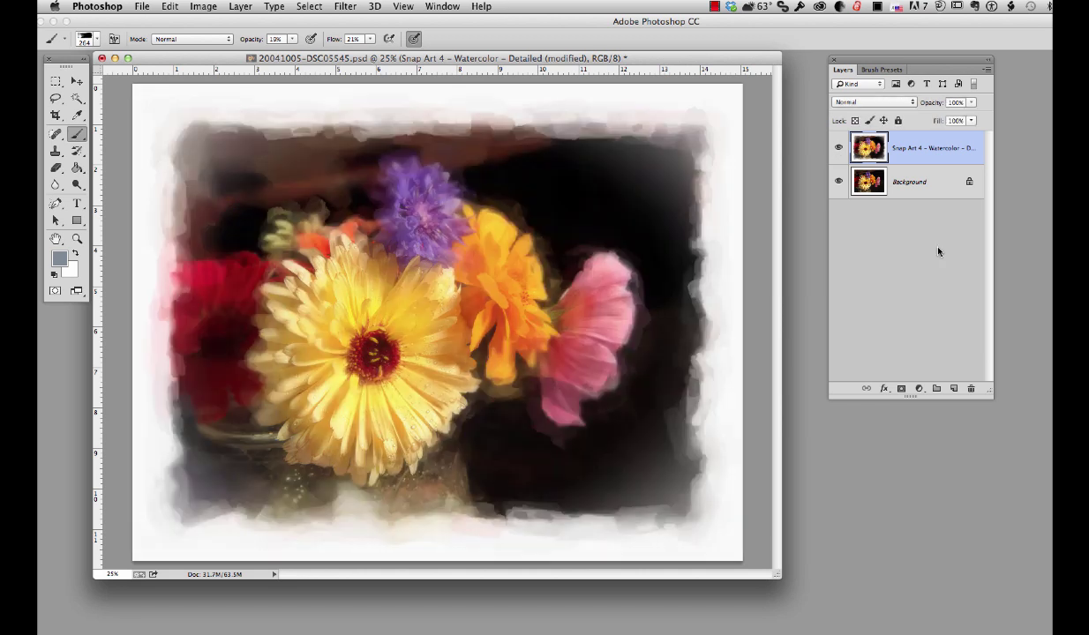